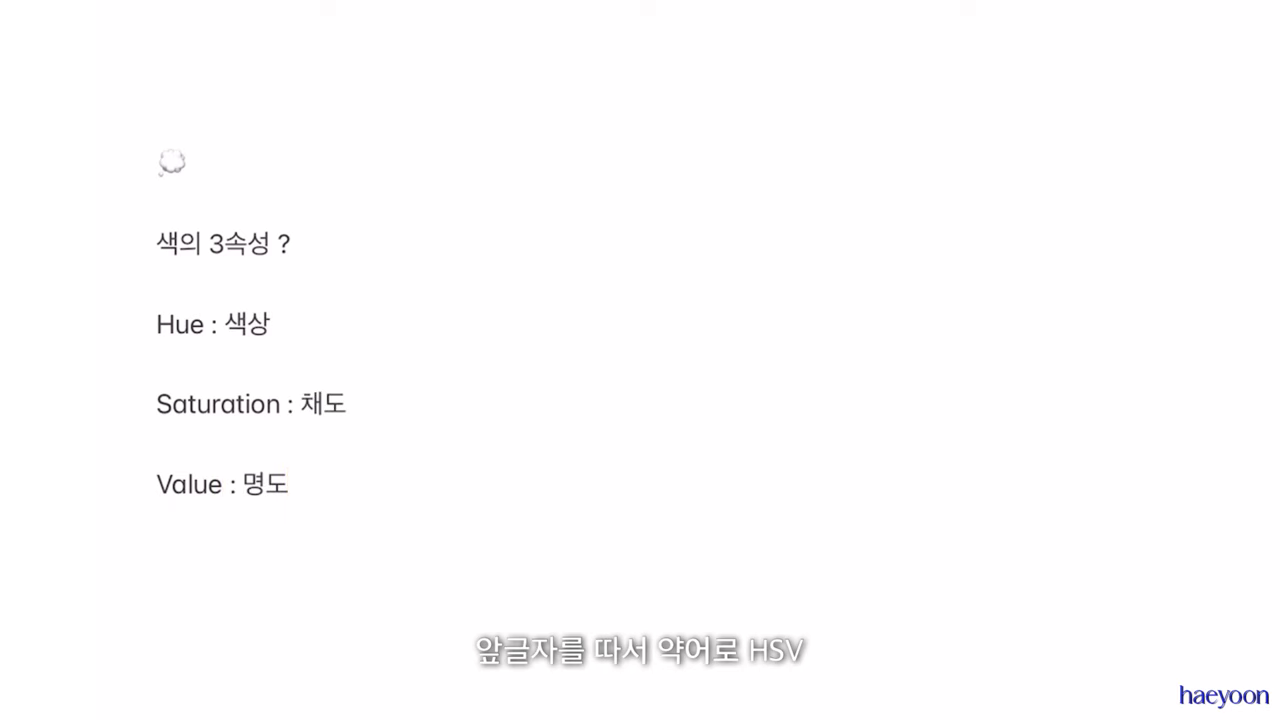
Insert 'or Brightness' after 'Value' on the note's last line.
key(Left)
key(Left)
key(Left)
text(or Brightne)
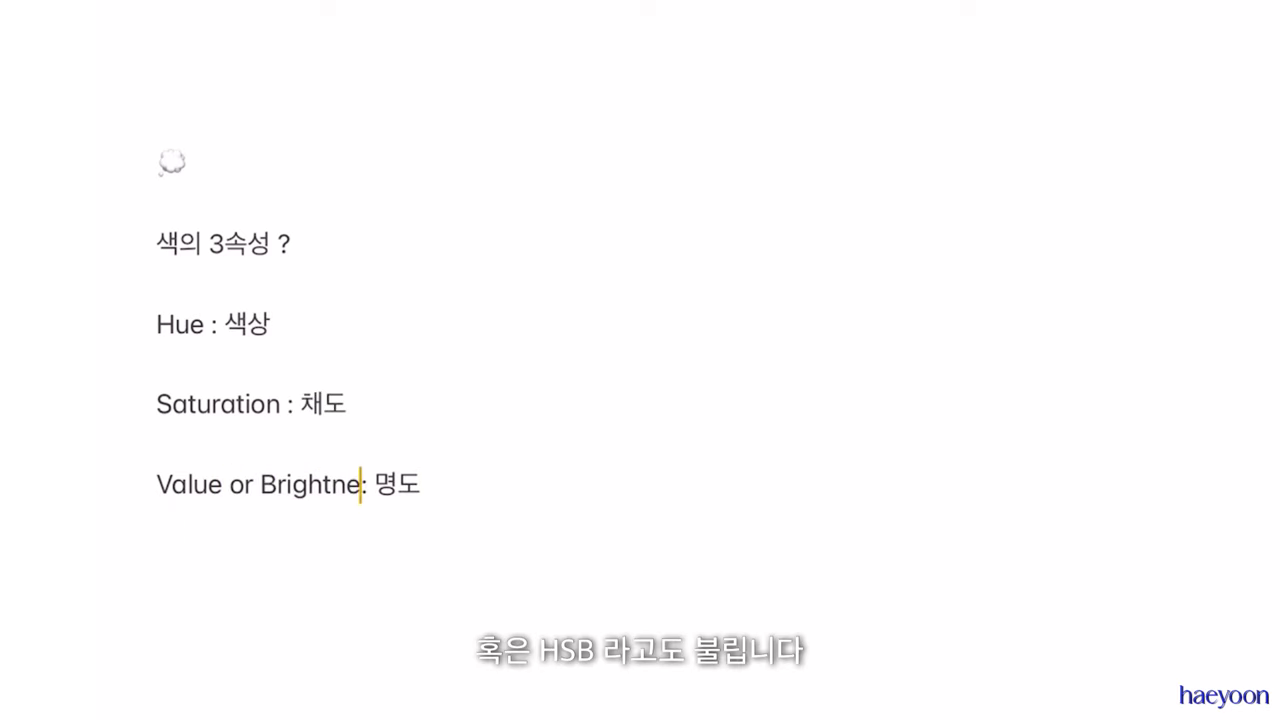
text(ss)
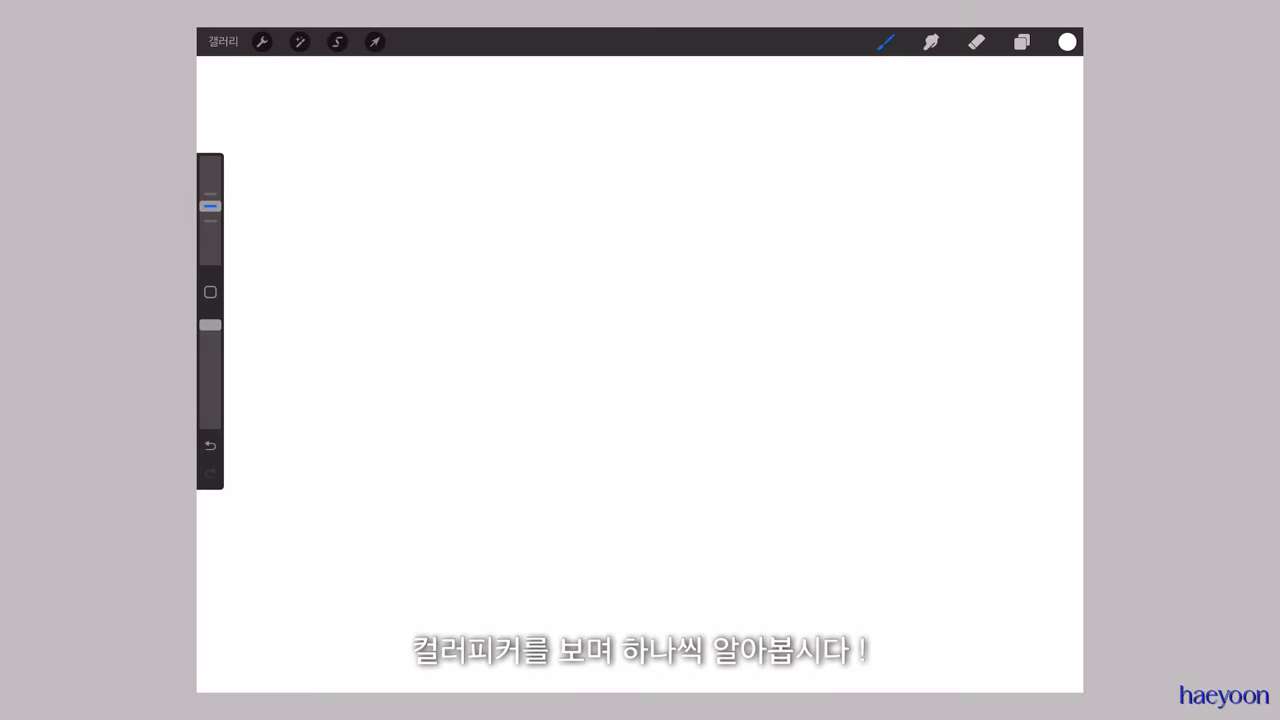
Open the Classic colour picker to choose a skin tone.
click(1067, 41)
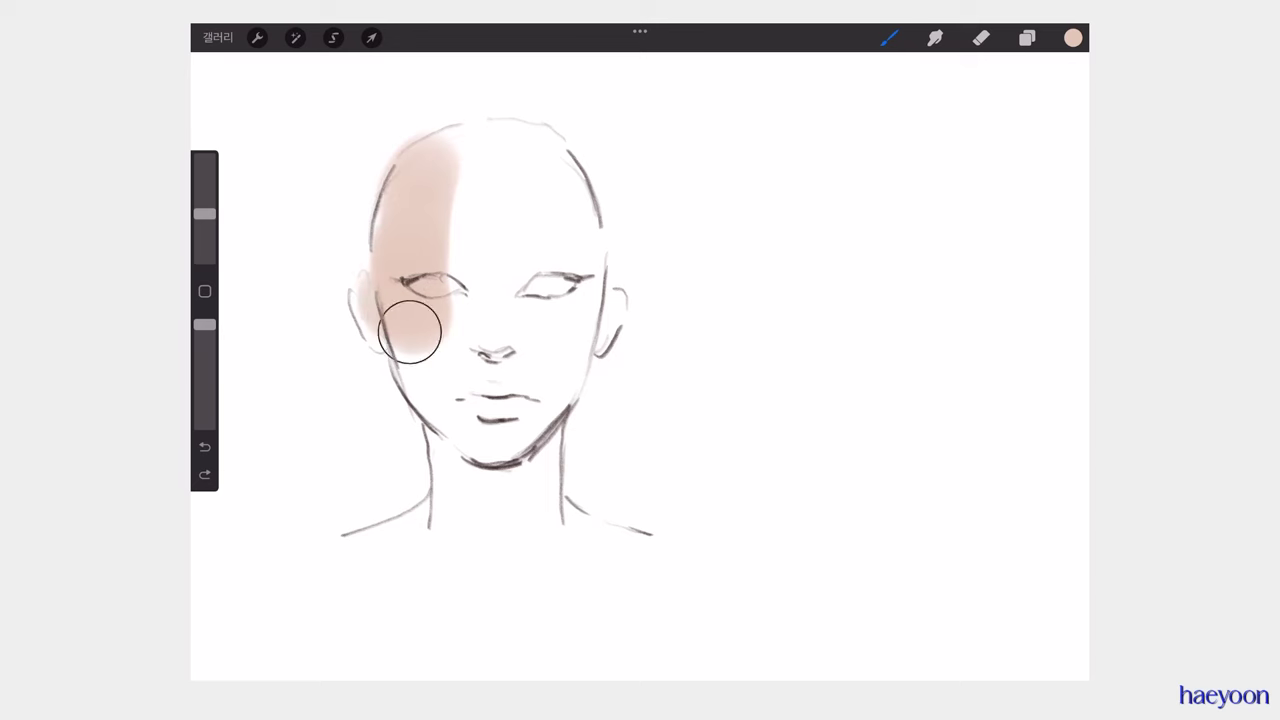
Fill the face and neck with skin colour, then shade the head side, jaw and cheek in grey at 10%.
mouse_move(522, 282)
mouse_down()
mouse_move(551, 326)
mouse_move(471, 323)
mouse_move(440, 363)
mouse_move(495, 430)
mouse_move(471, 531)
mouse_move(346, 563)
mouse_move(529, 443)
mouse_move(584, 543)
mouse_up()
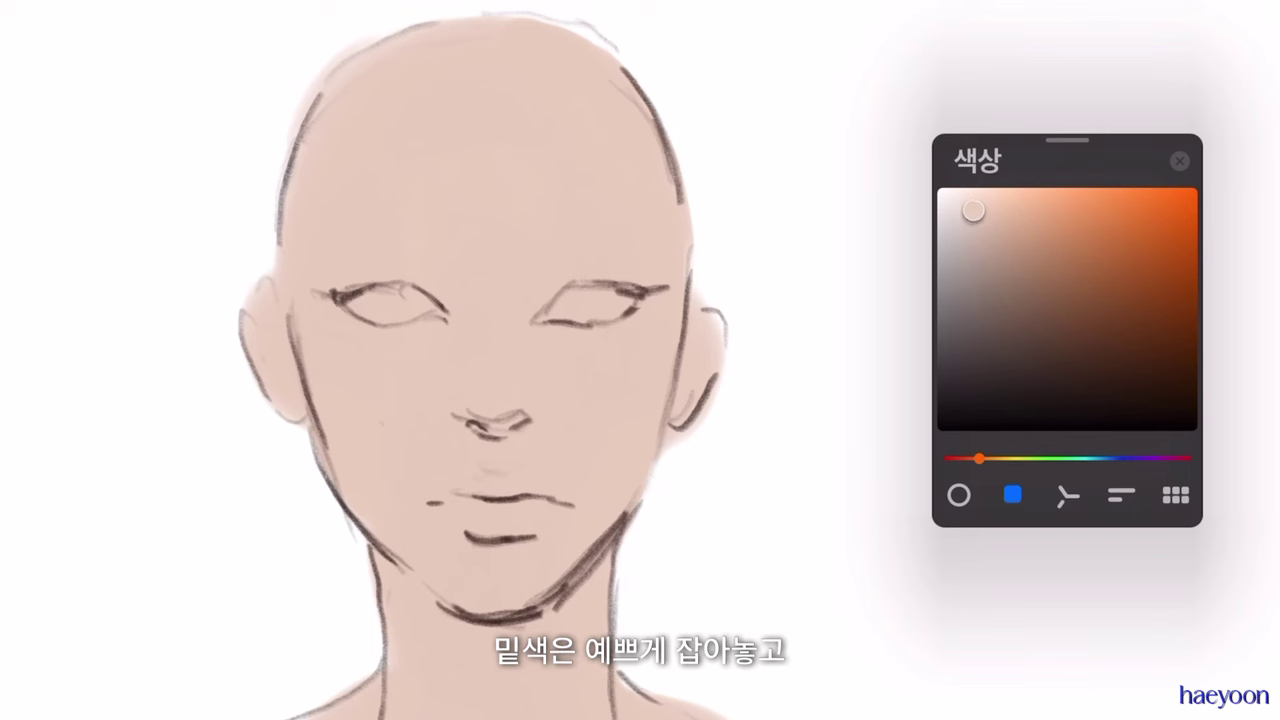
drag(973, 211, 981, 267)
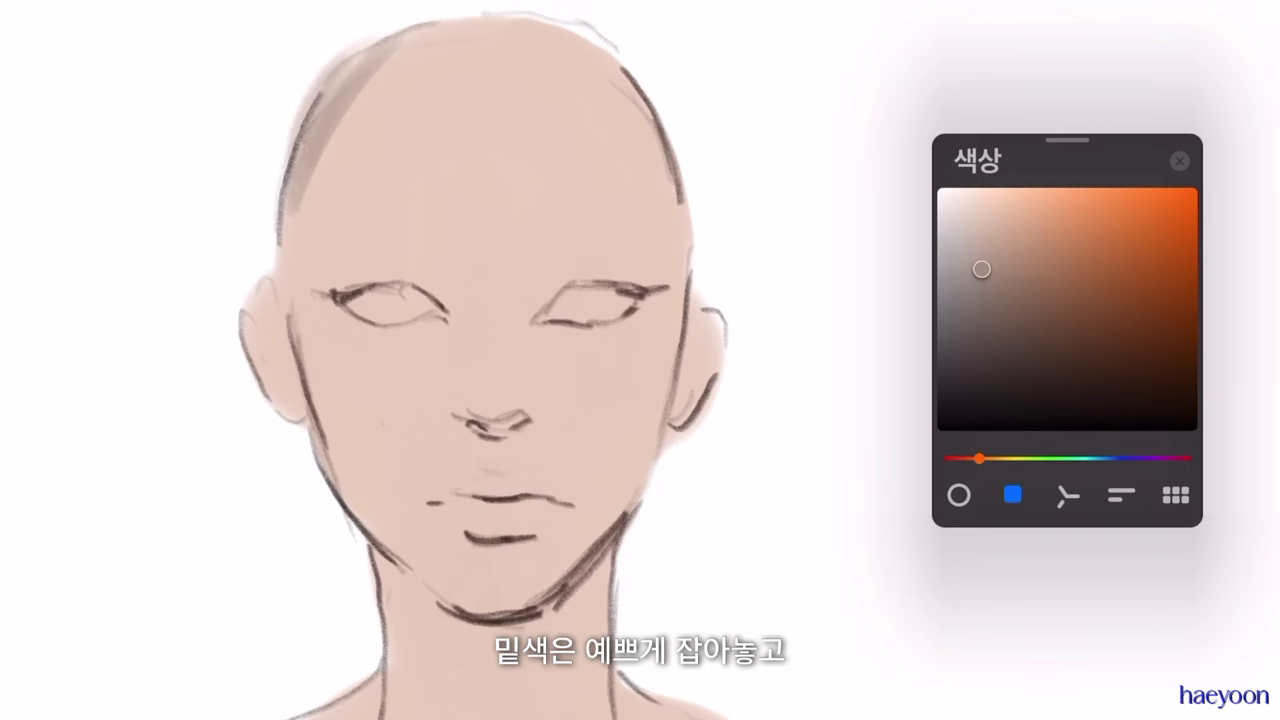
click(5, 150)
mouse_move(410, 45)
mouse_down()
mouse_move(300, 271)
mouse_move(308, 325)
mouse_move(286, 309)
mouse_move(346, 480)
mouse_move(383, 549)
mouse_move(372, 483)
mouse_move(429, 603)
mouse_up()
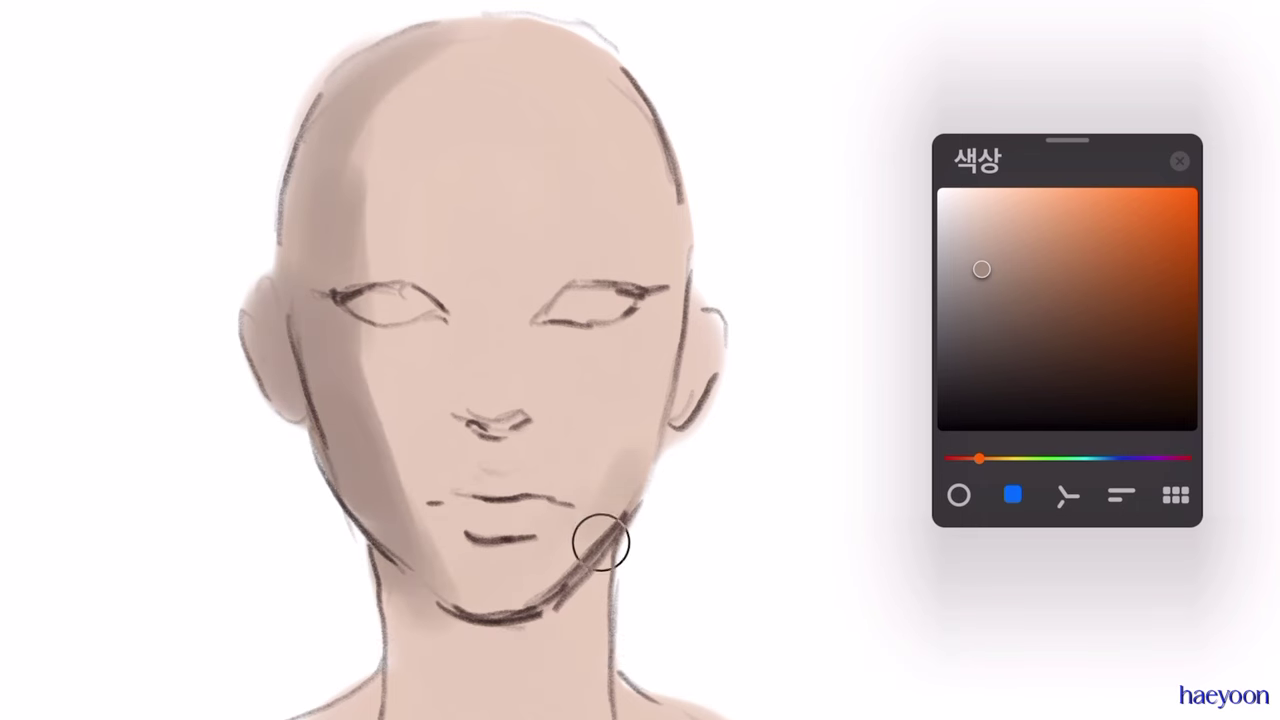
mouse_move(600, 537)
mouse_down()
mouse_move(674, 352)
mouse_move(697, 206)
mouse_move(551, 37)
mouse_move(649, 94)
mouse_move(680, 230)
mouse_up()
Shade around both eye sockets and the nose, then pick an even darker shade.
drag(358, 286, 423, 303)
drag(530, 298, 641, 297)
mouse_move(445, 315)
mouse_down()
mouse_move(375, 285)
mouse_move(365, 335)
mouse_up()
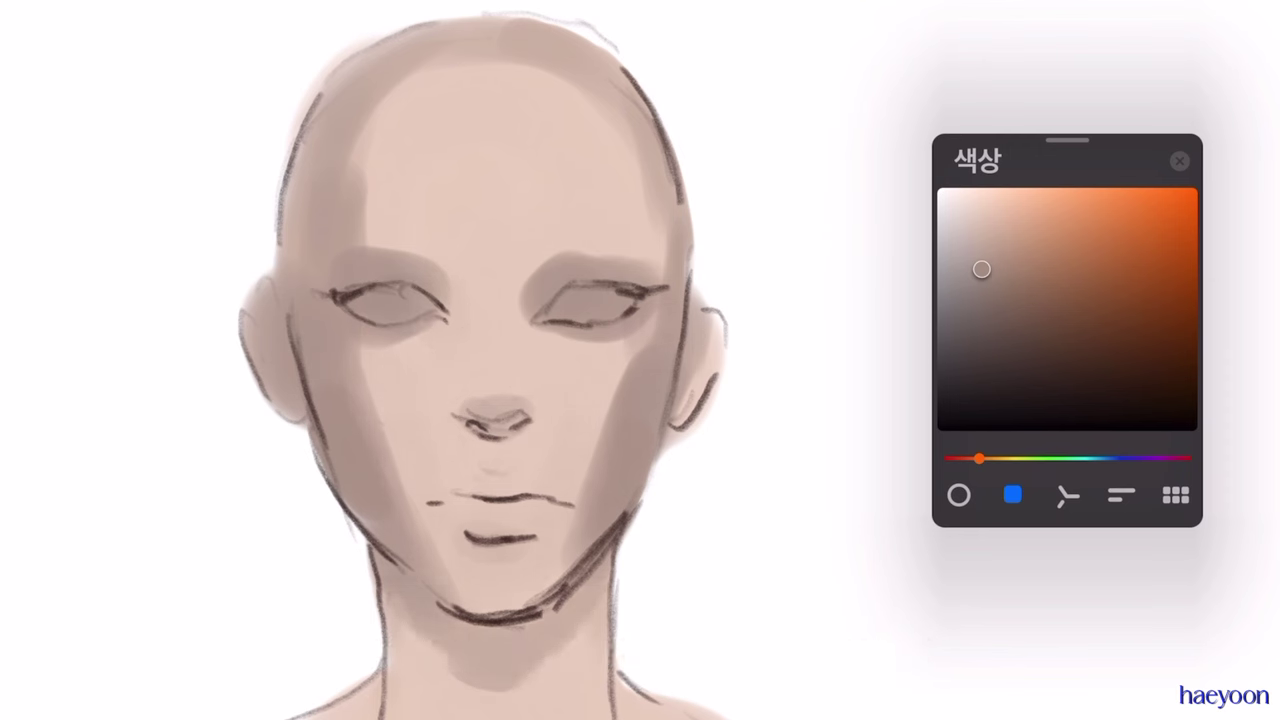
drag(465, 420, 525, 425)
mouse_move(981, 269)
mouse_down()
mouse_move(983, 252)
mouse_move(983, 339)
mouse_up()
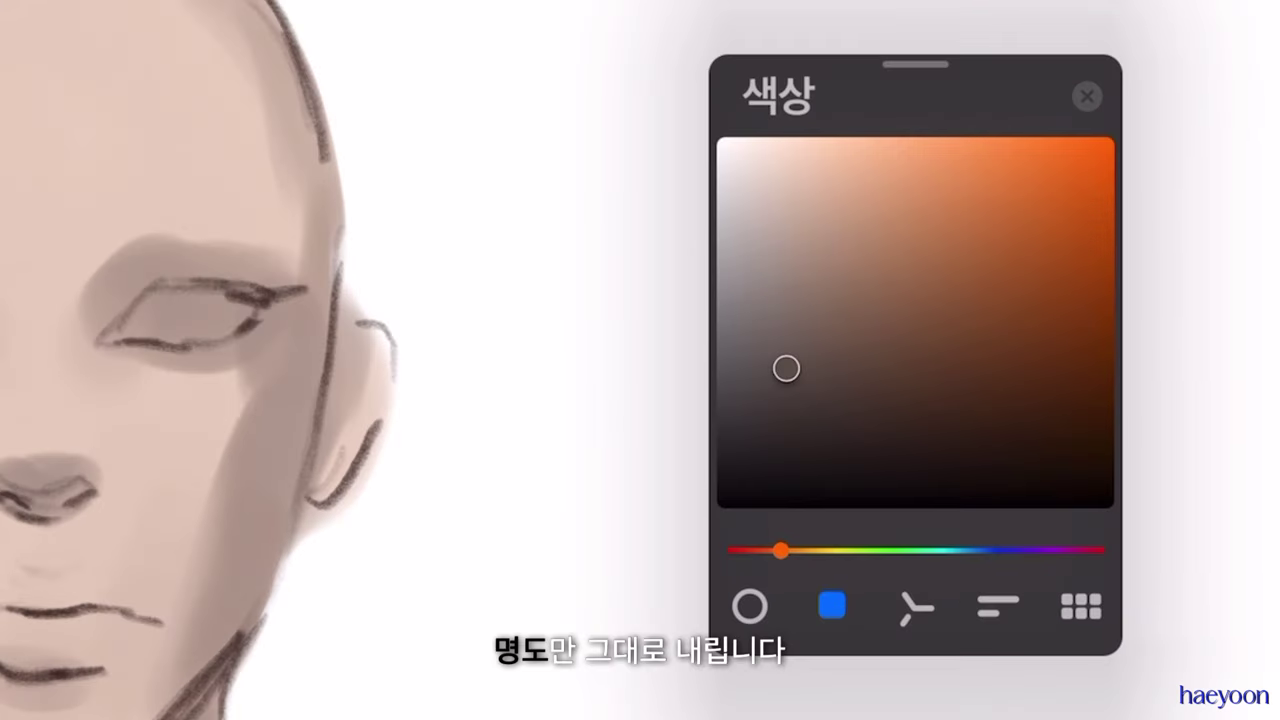
Darken the eye sockets and both cheeks with the deeper grey tone.
mouse_move(122, 304)
mouse_down()
mouse_move(120, 323)
mouse_move(160, 335)
mouse_up()
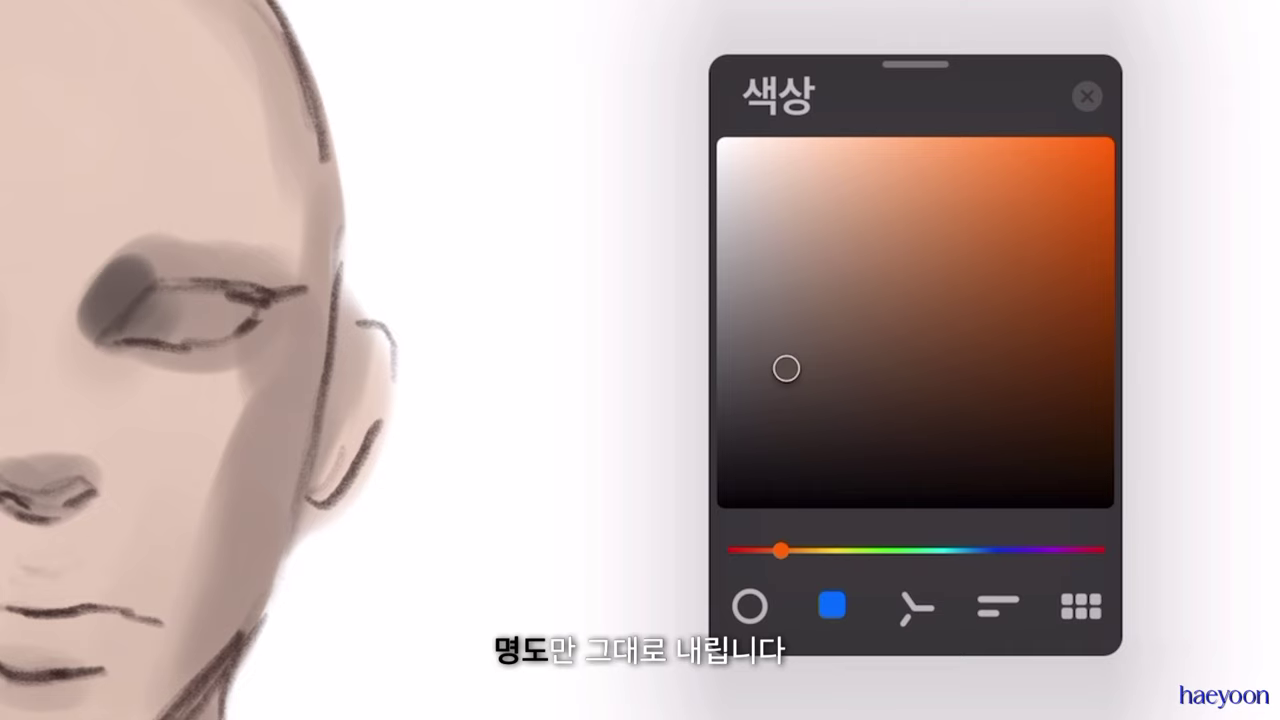
drag(285, 320, 277, 366)
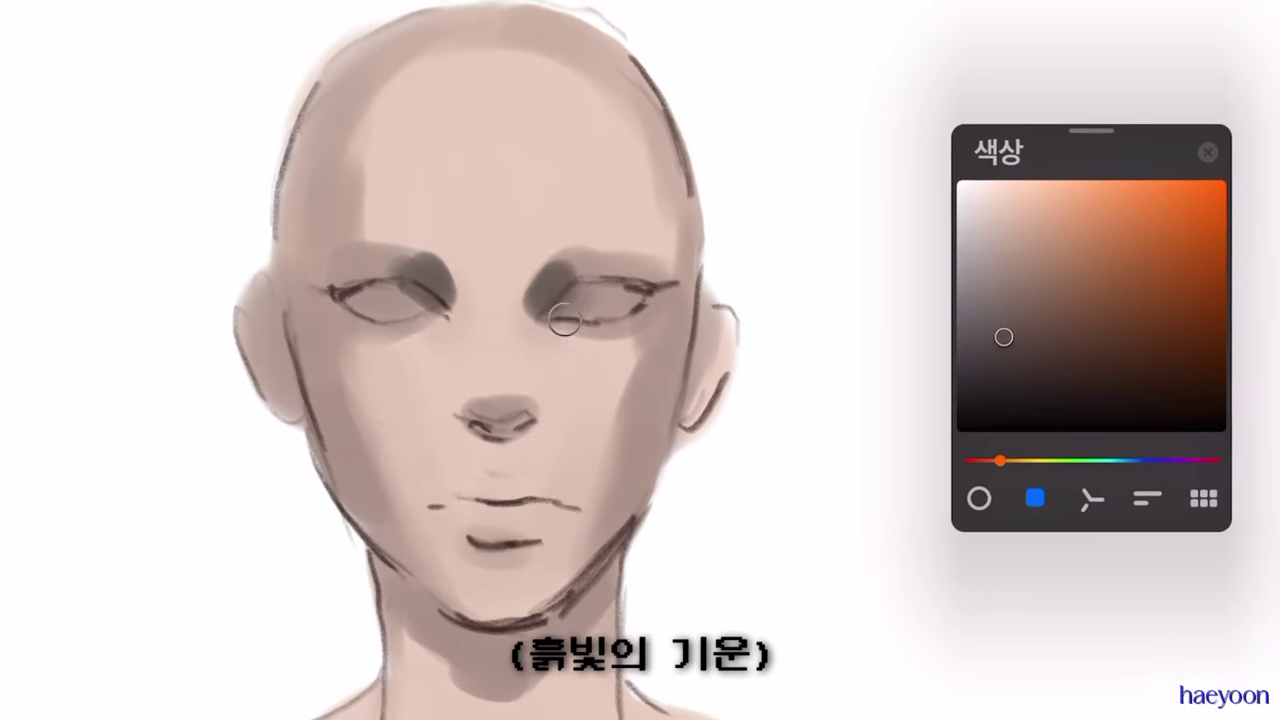
drag(680, 305, 645, 420)
drag(320, 340, 360, 440)
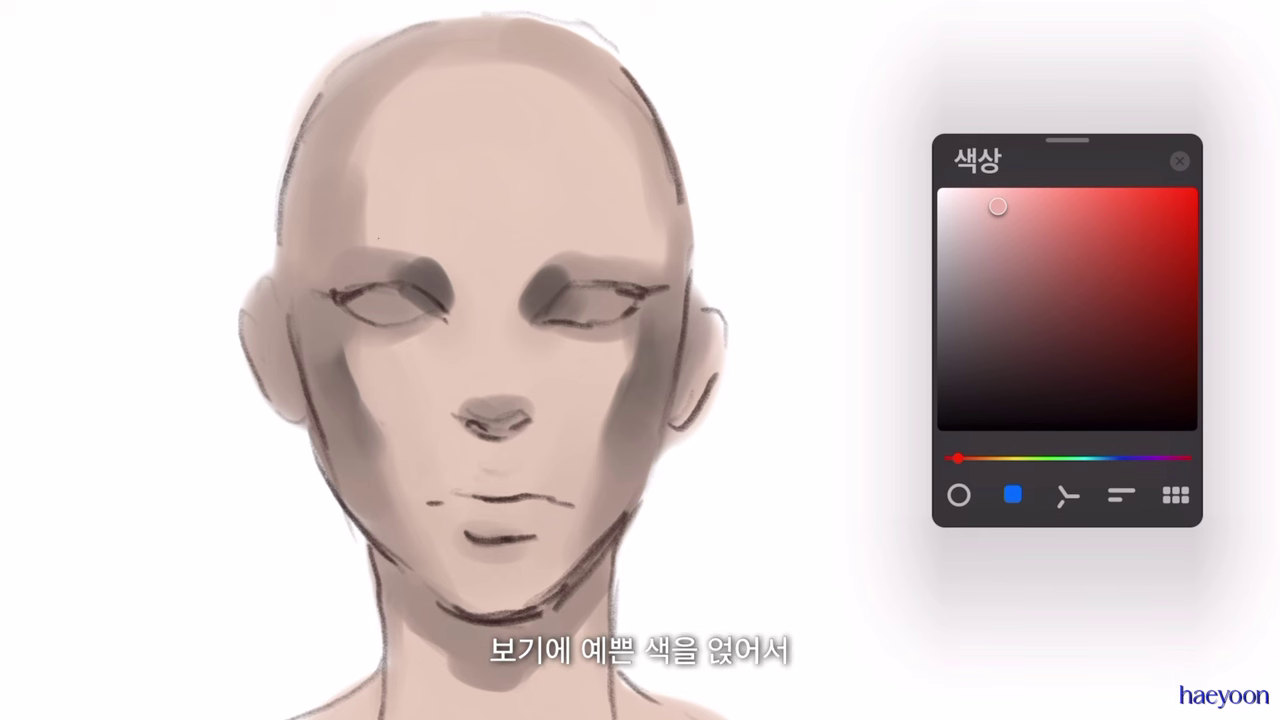
Brush pink blush below the left eye, across the cheeks and nose bridge.
mouse_move(334, 257)
mouse_down()
mouse_move(369, 320)
mouse_move(400, 286)
mouse_move(371, 380)
mouse_move(457, 357)
mouse_move(514, 366)
mouse_move(520, 400)
mouse_up()
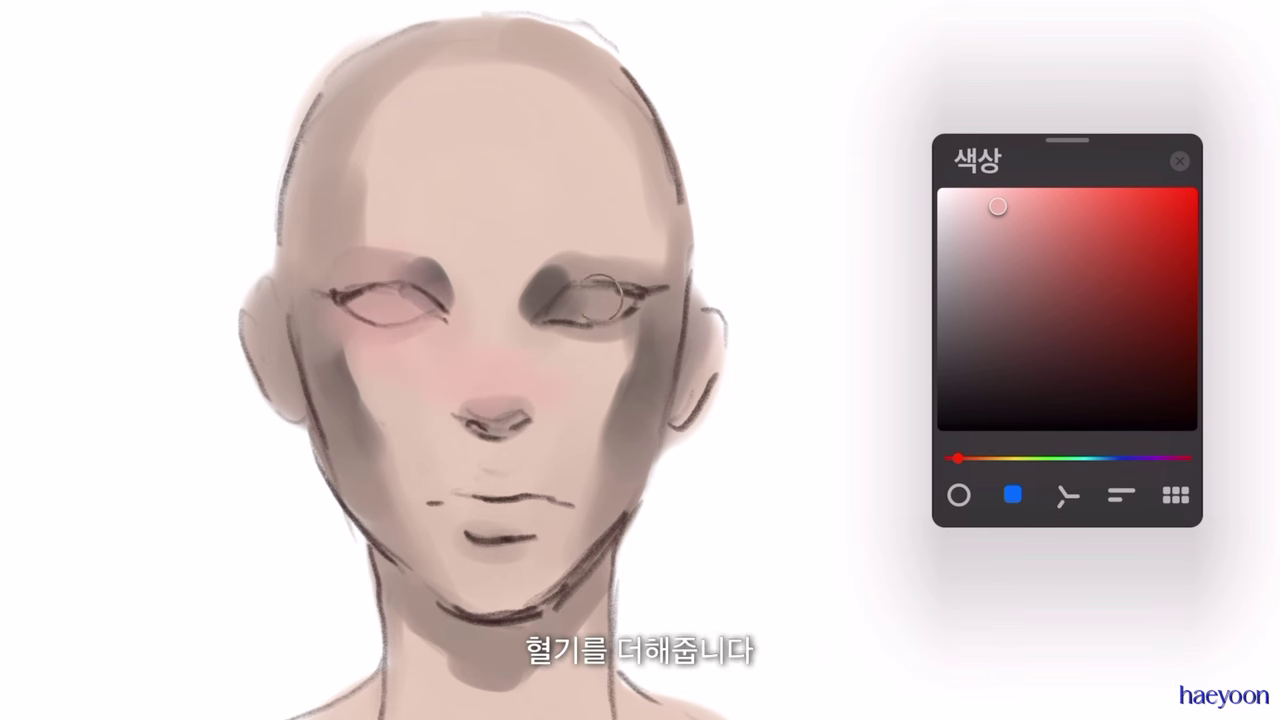
mouse_move(600, 290)
mouse_down()
mouse_move(626, 274)
mouse_move(594, 334)
mouse_move(600, 380)
mouse_up()
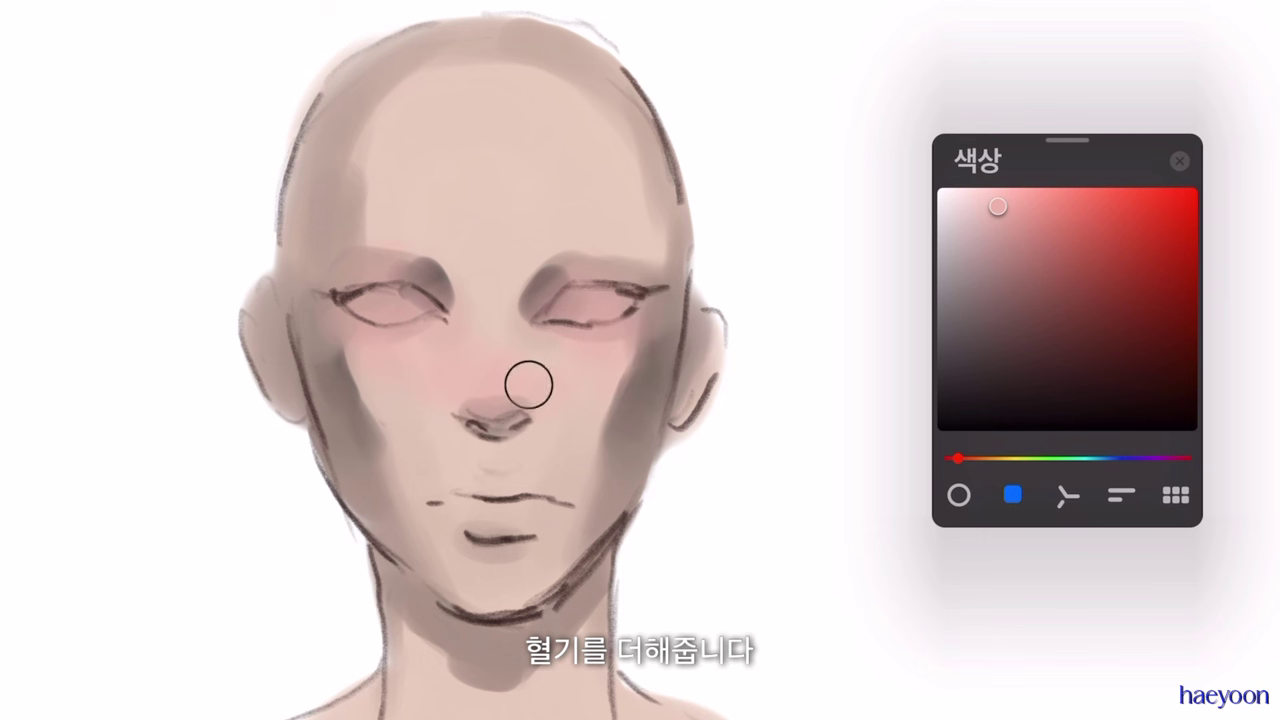
drag(354, 354, 335, 380)
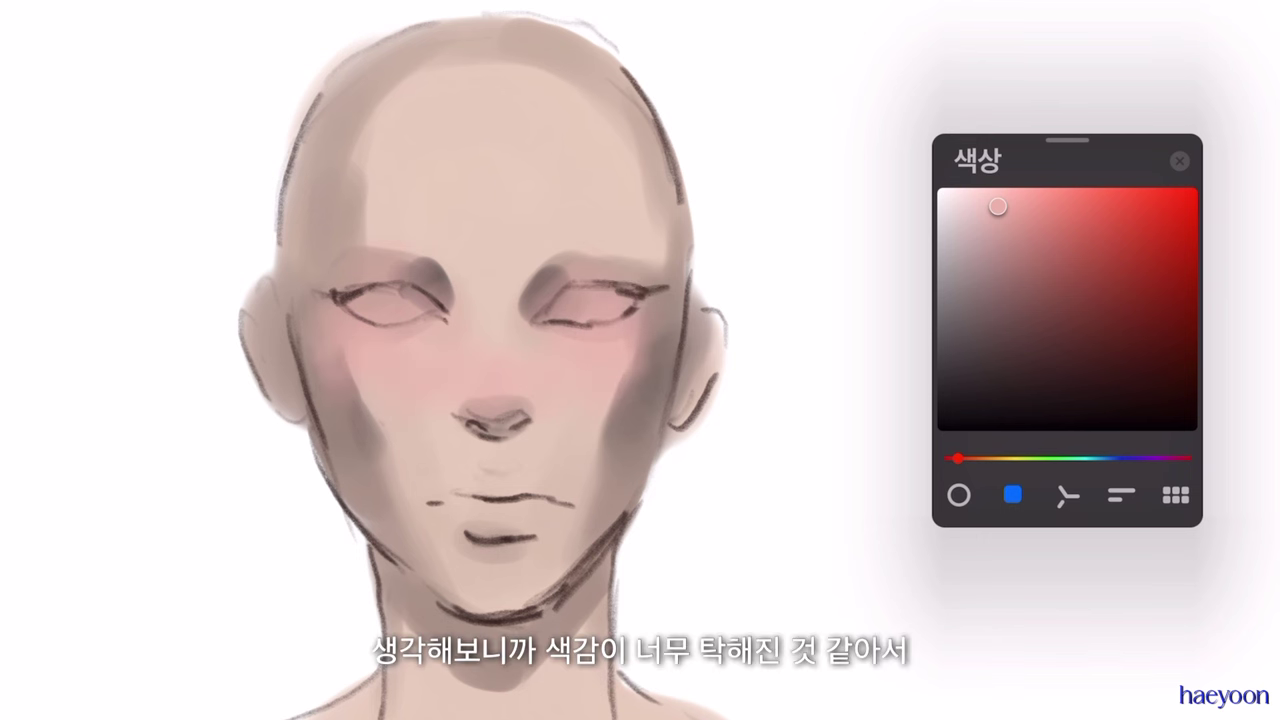
Switch to light orange and paint warm tan shading on cheeks, eye sockets, temple and forehead.
drag(958, 458, 982, 458)
mouse_move(980, 286)
mouse_down()
mouse_move(991, 229)
mouse_move(1043, 240)
mouse_up()
mouse_move(660, 335)
mouse_down()
mouse_move(626, 396)
mouse_move(620, 470)
mouse_up()
drag(350, 400, 375, 460)
drag(430, 280, 545, 290)
drag(330, 240, 340, 170)
mouse_move(380, 80)
mouse_down()
mouse_move(600, 94)
mouse_move(650, 240)
mouse_up()
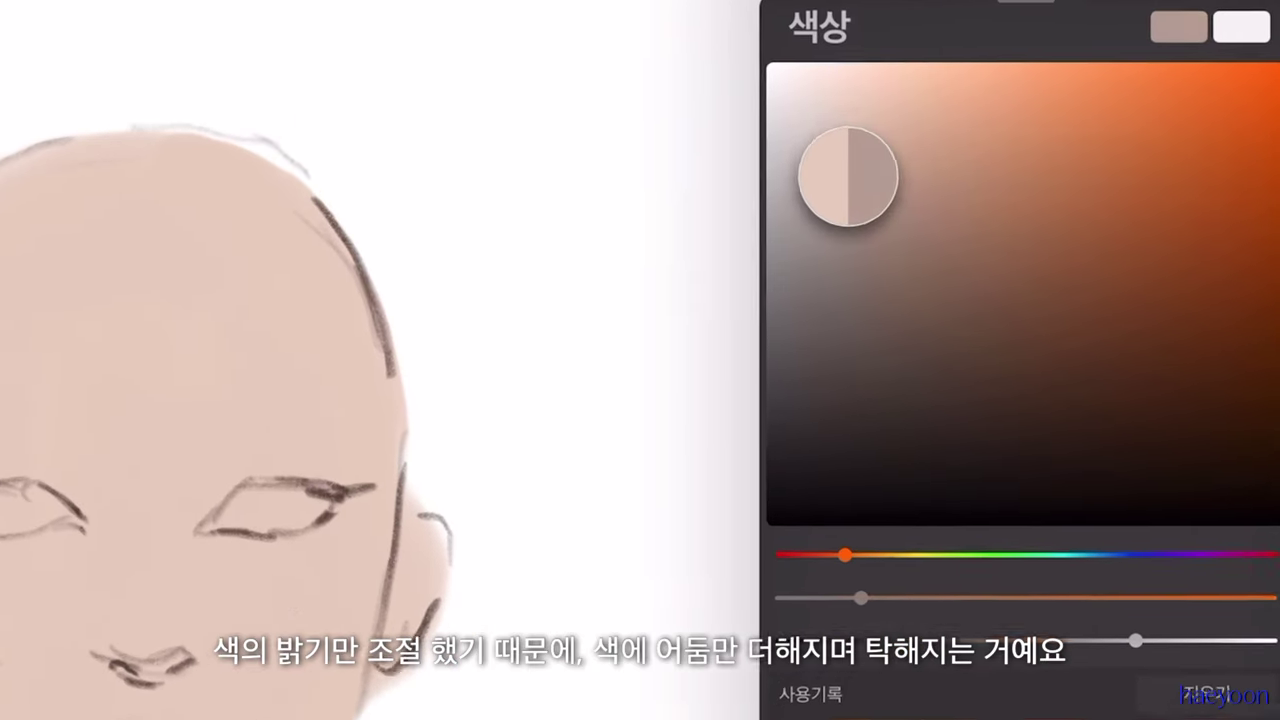
Darken the skin colour to a greyer shadow tone, then raise its saturation.
drag(893, 116, 893, 247)
drag(819, 285, 819, 296)
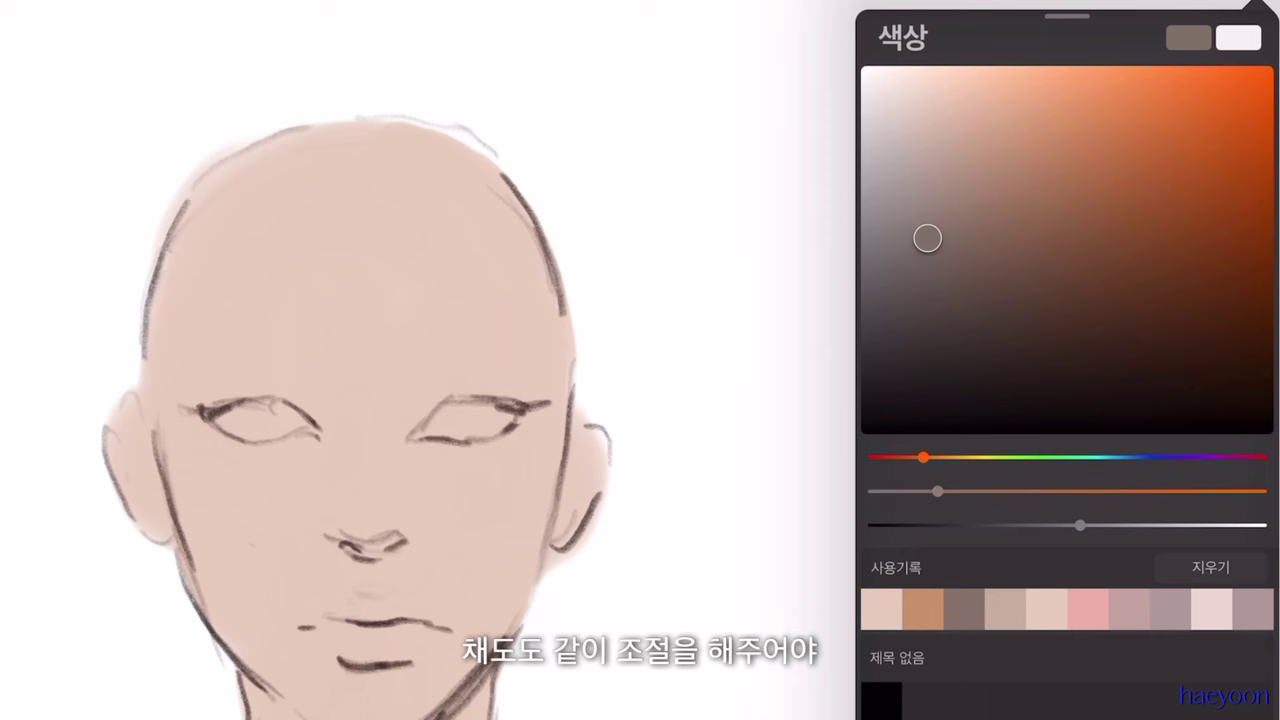
drag(937, 491, 1117, 491)
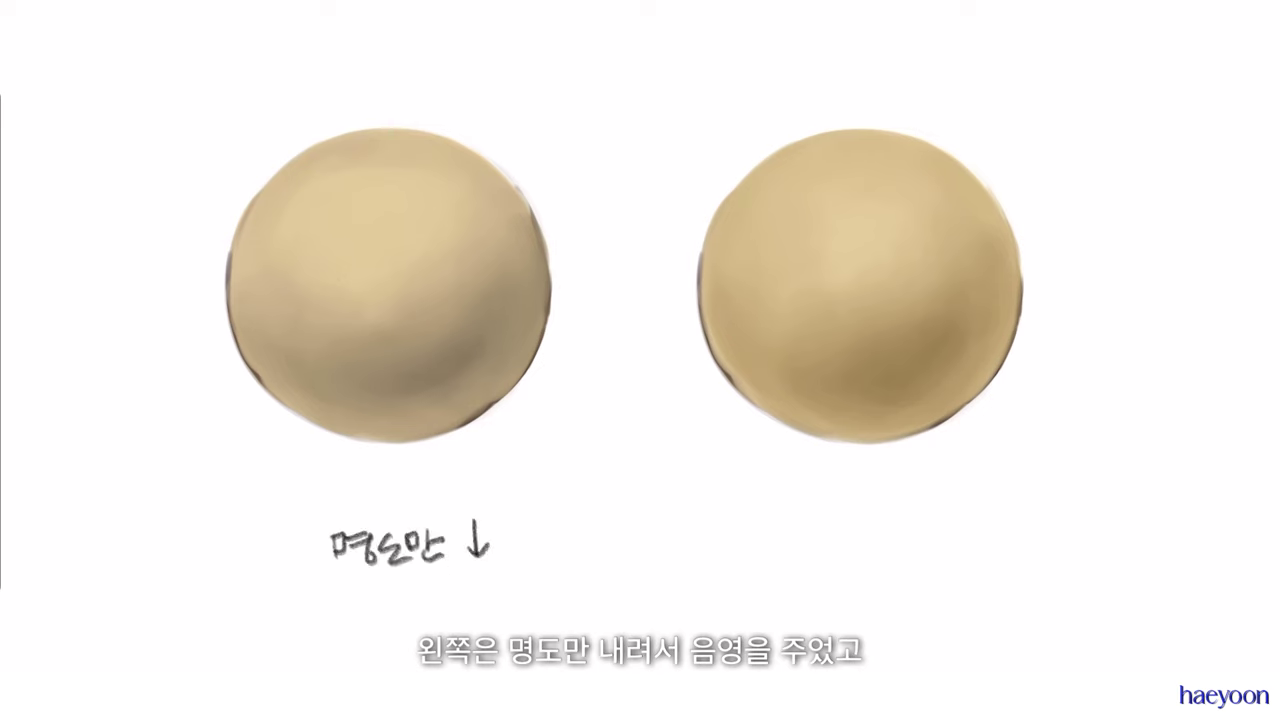
Handwrite '명도, 채도 조절.' under the right sphere and note that it looks clearer.
drag(761, 530, 763, 546)
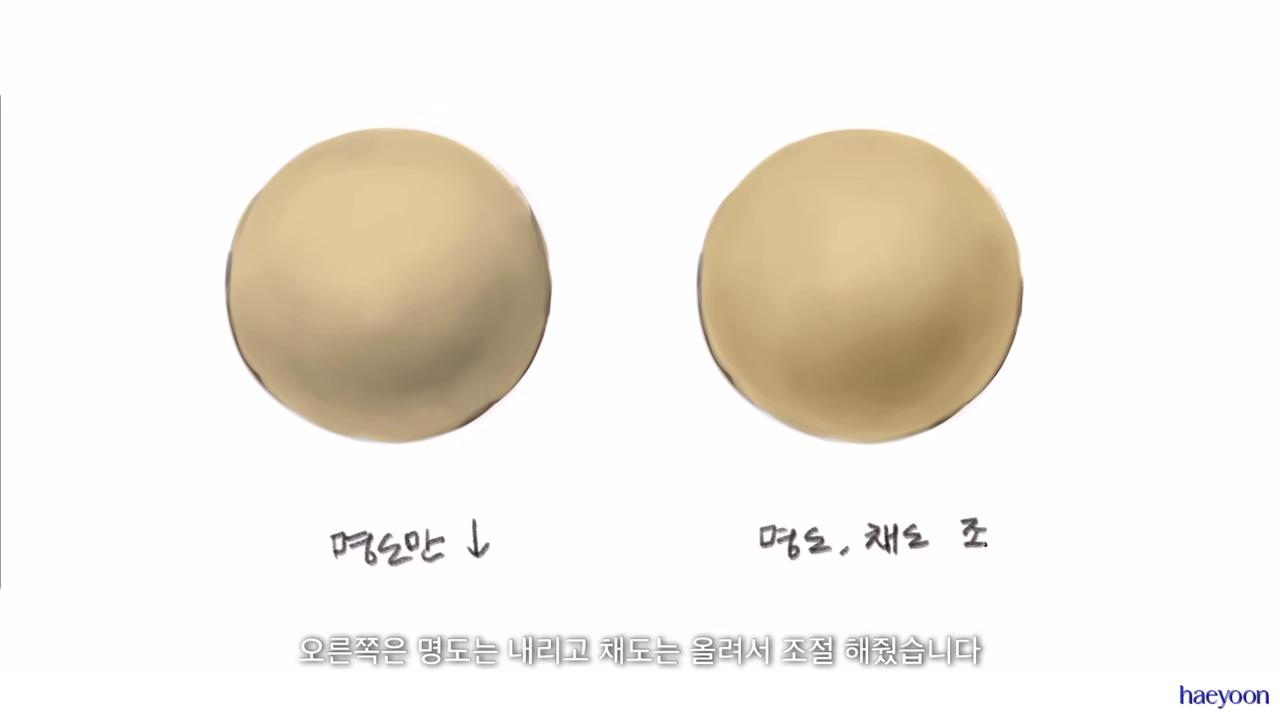
drag(990, 522, 1000, 532)
drag(1005, 528, 1025, 530)
drag(1000, 538, 1028, 554)
click(1045, 546)
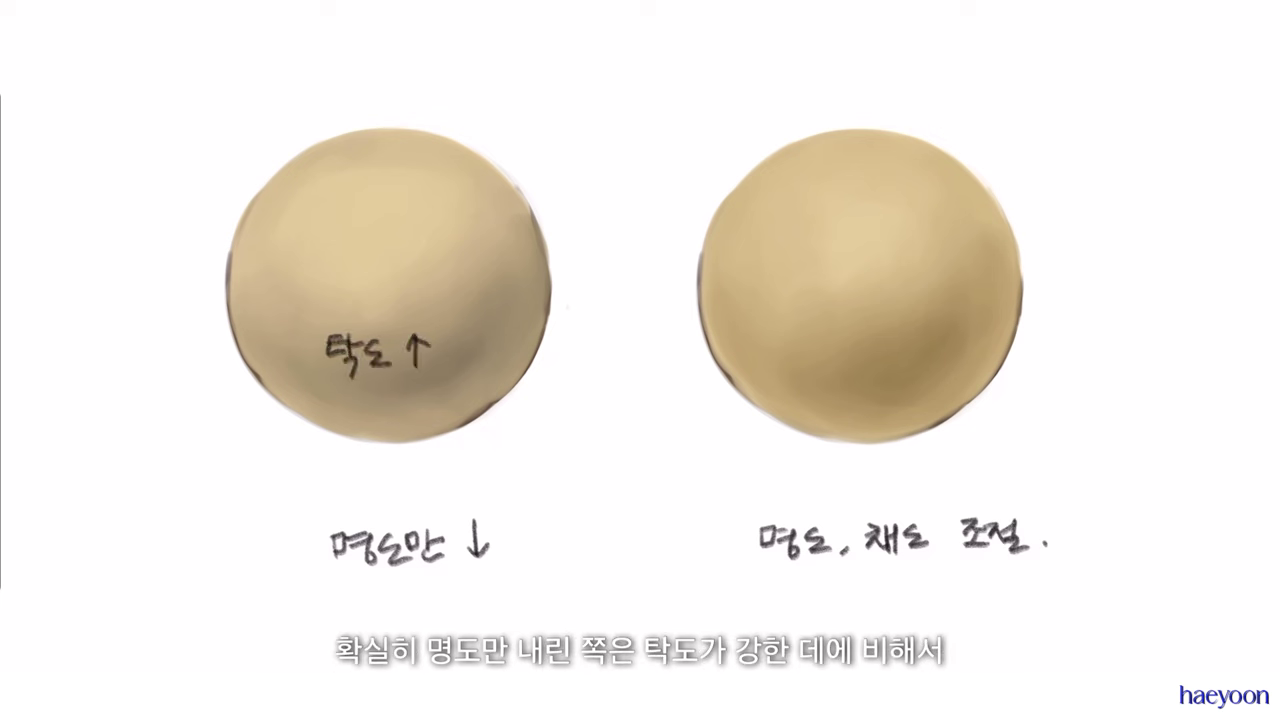
drag(806, 344, 815, 354)
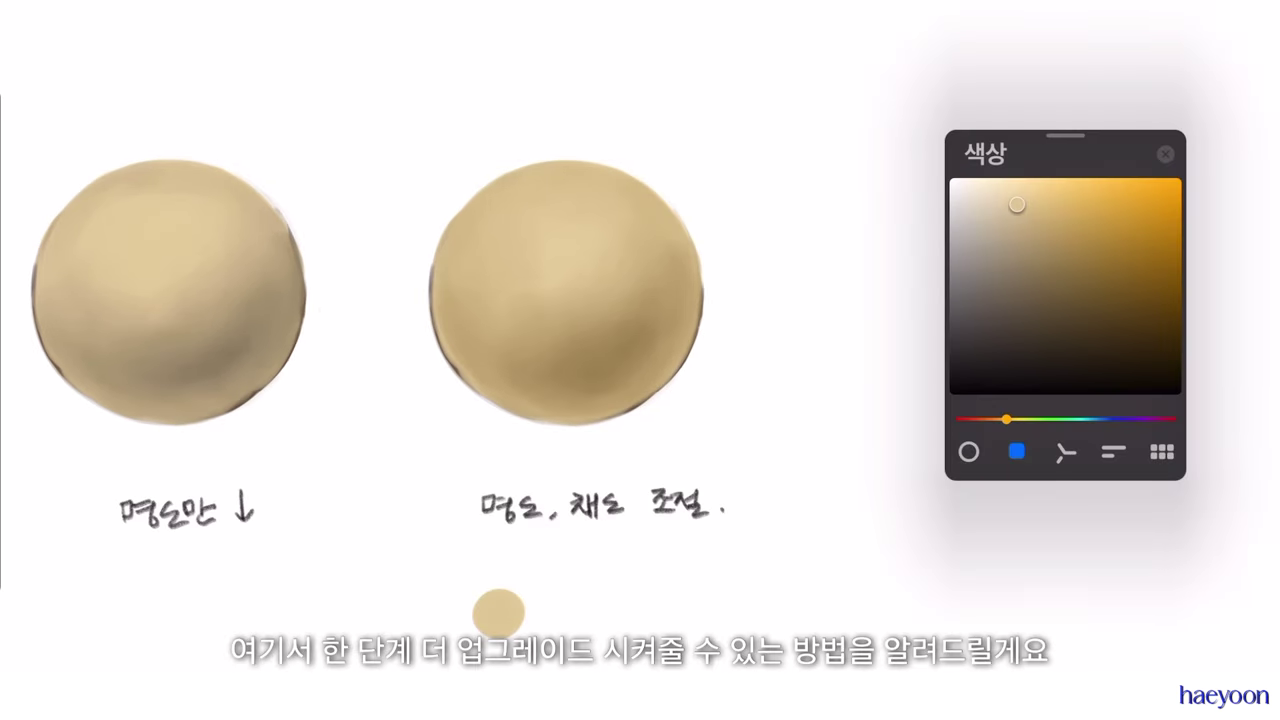
Paint three darker tan-to-brown swatches, shifting each one's hue warmer.
click(1033, 230)
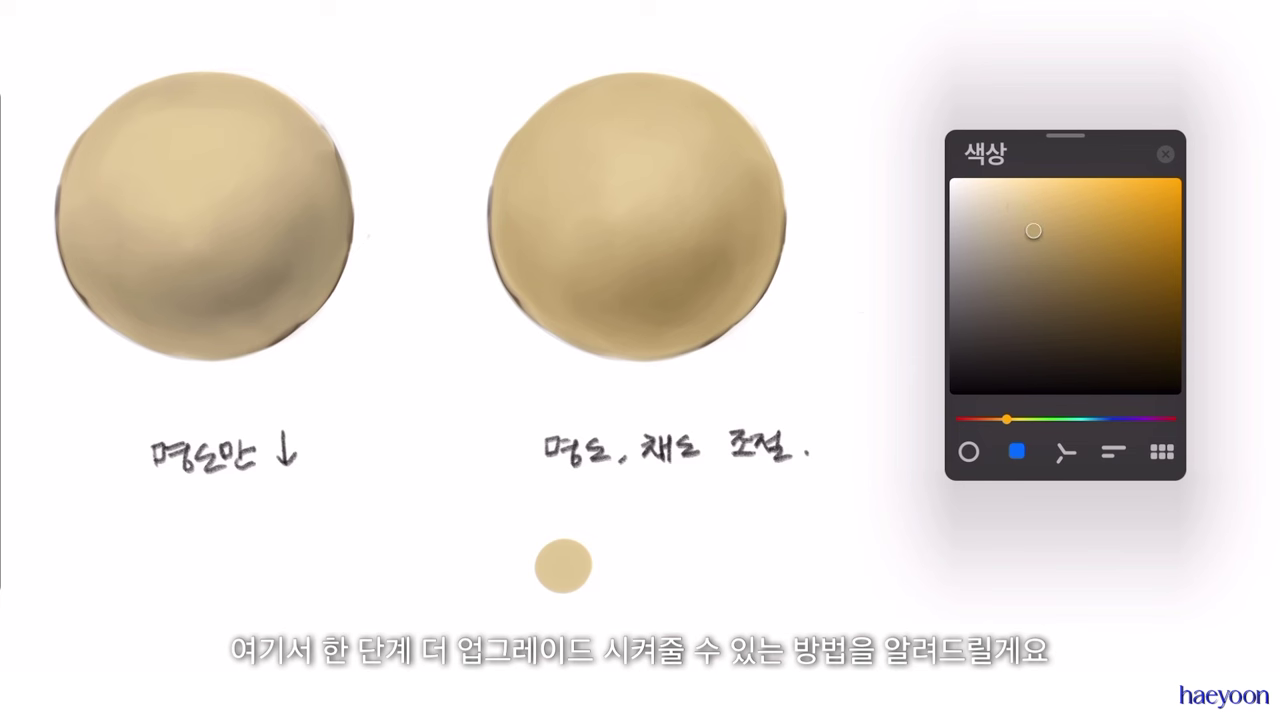
mouse_move(620, 542)
mouse_down()
mouse_move(598, 580)
mouse_move(620, 568)
mouse_move(678, 574)
mouse_up()
click(1054, 256)
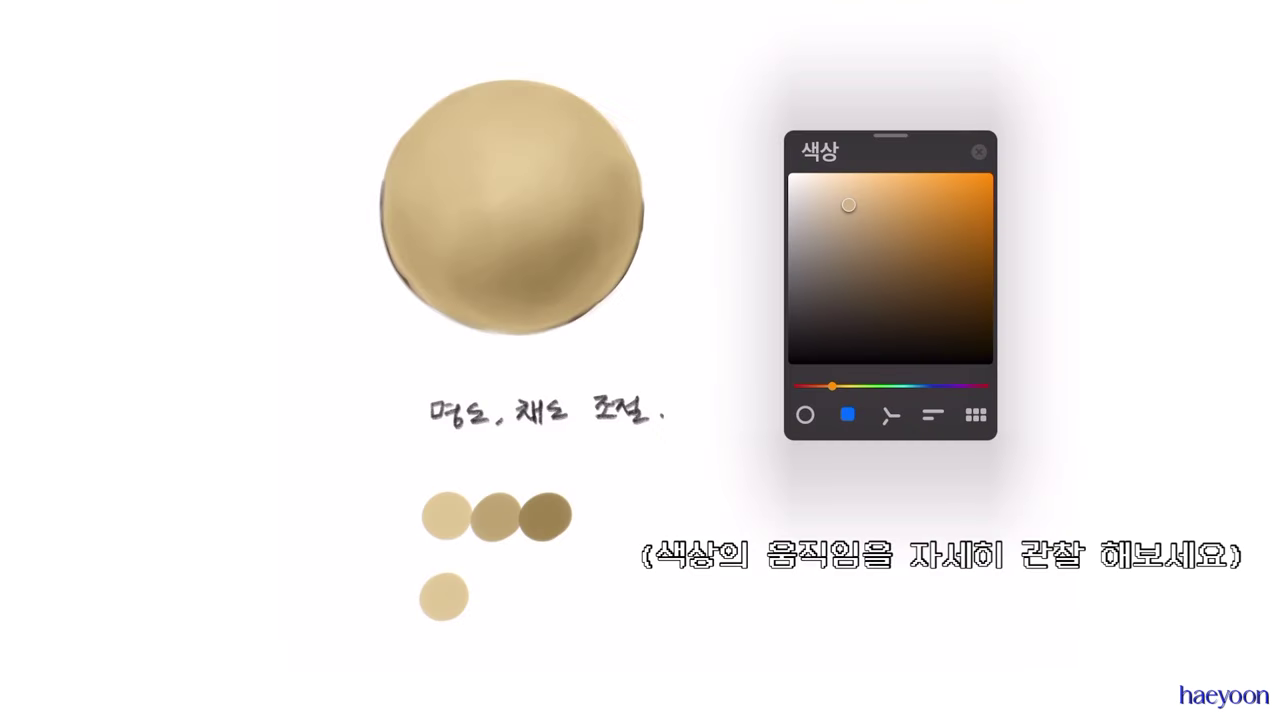
drag(485, 592, 499, 601)
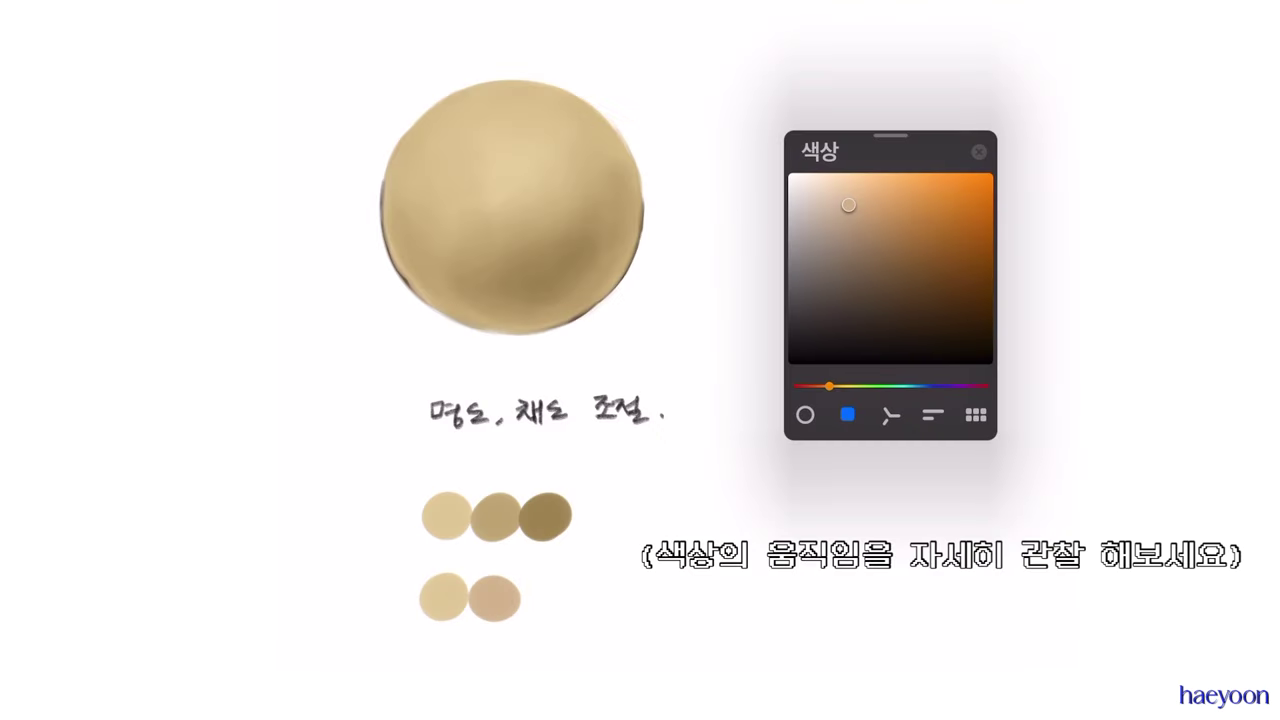
drag(848, 205, 867, 237)
drag(543, 595, 553, 598)
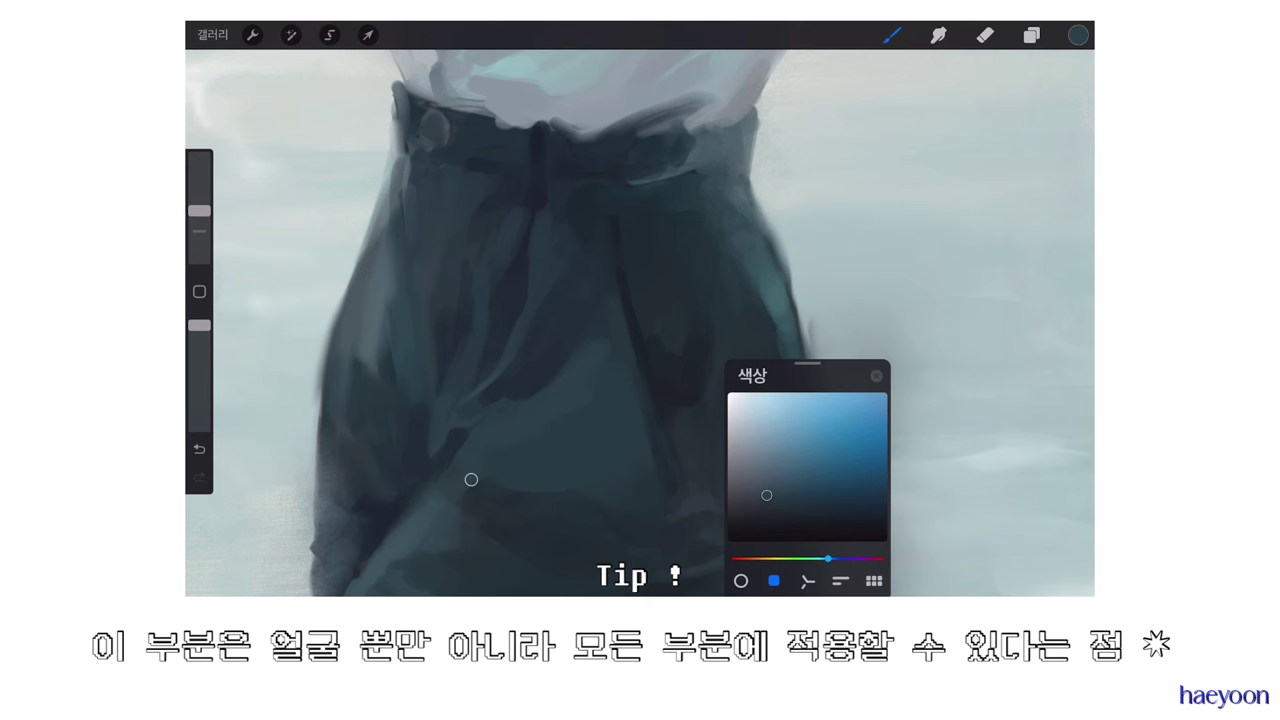
Paint darker, slightly bluer shadow strokes on the trousers.
drag(766, 495, 777, 508)
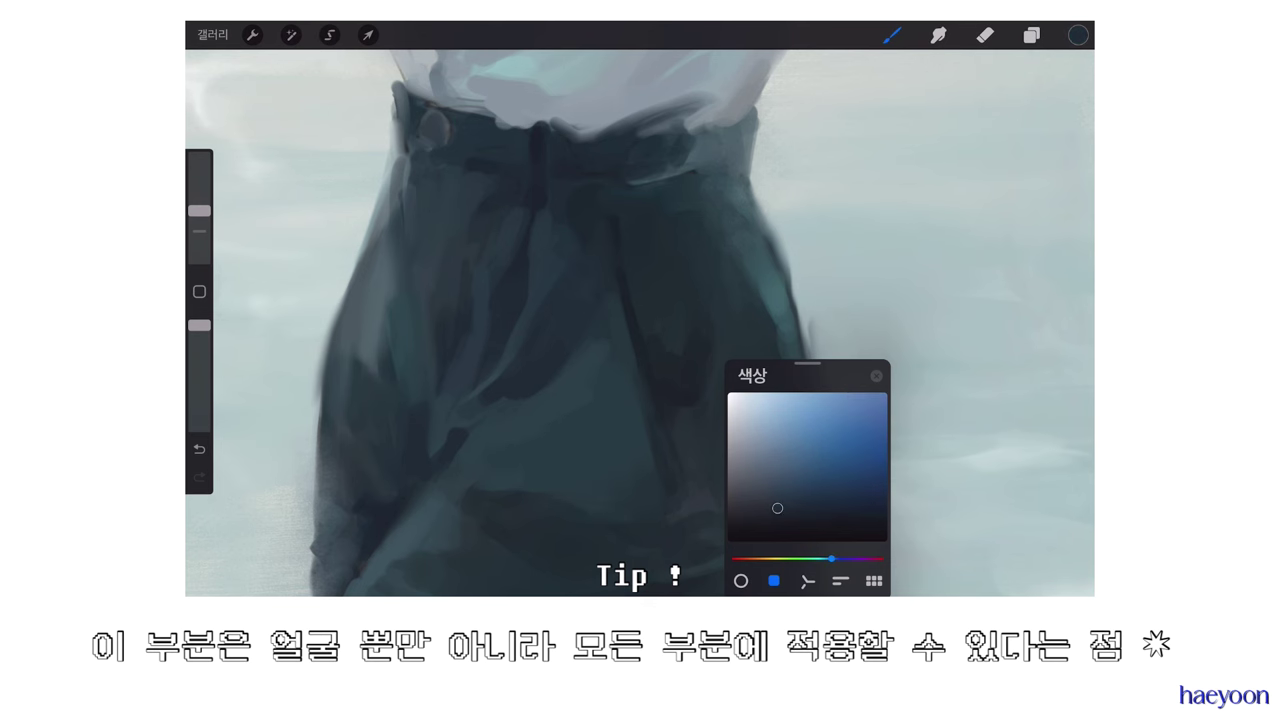
mouse_move(498, 458)
mouse_down()
mouse_move(549, 434)
mouse_move(590, 480)
mouse_up()
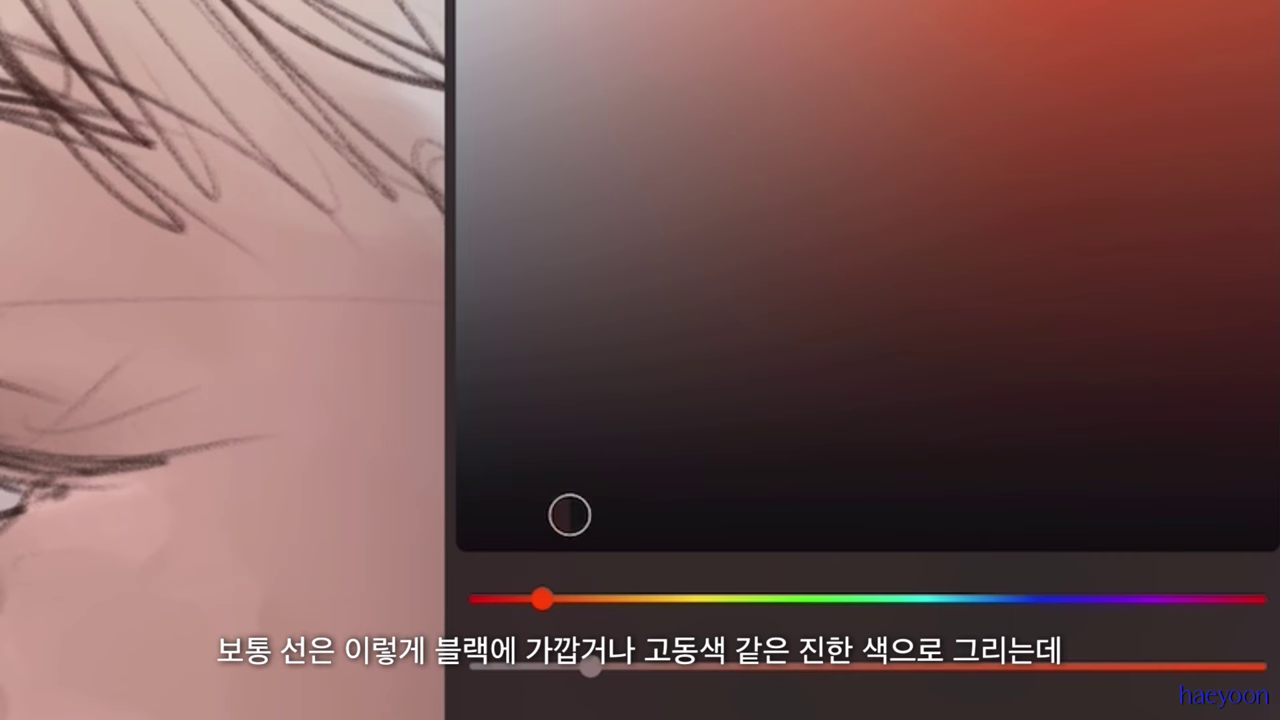
Merge the line layer into color and smudge the lines into the skin around the right eye.
mouse_move(694, 403)
mouse_down()
mouse_move(783, 466)
mouse_move(943, 409)
mouse_move(609, 463)
mouse_move(1087, 411)
mouse_move(606, 480)
mouse_up()
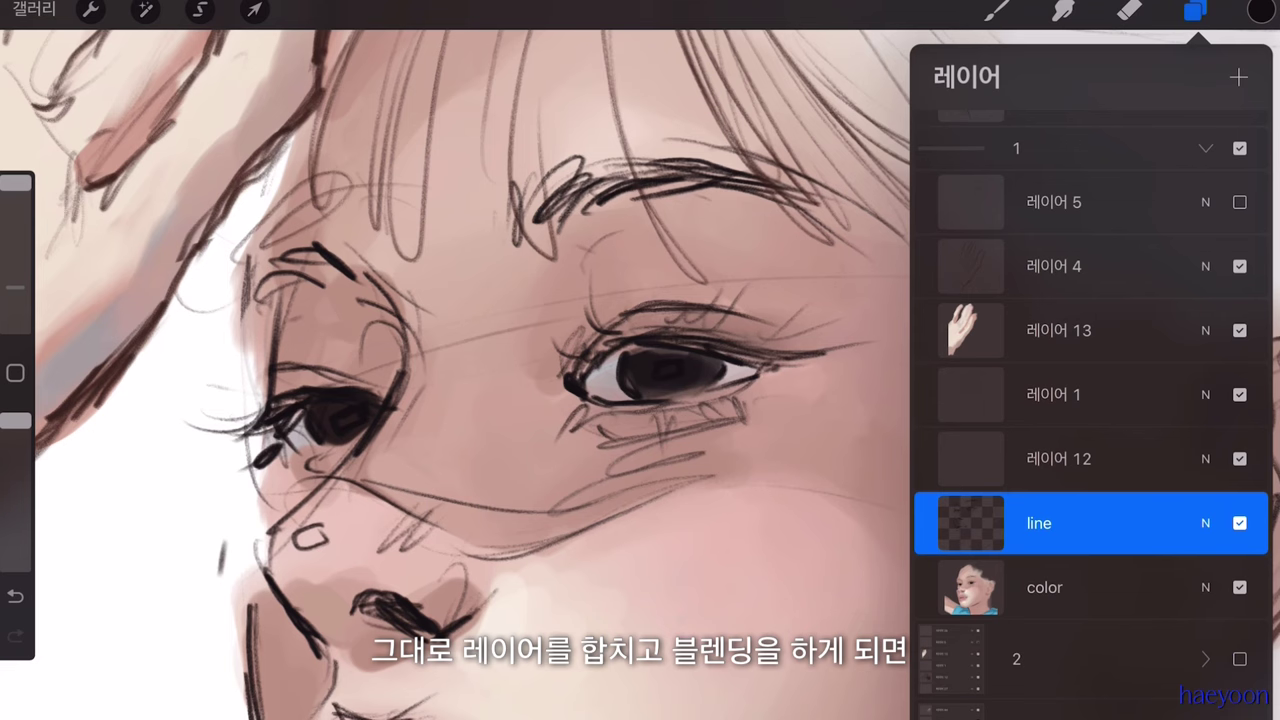
drag(1090, 523, 1090, 580)
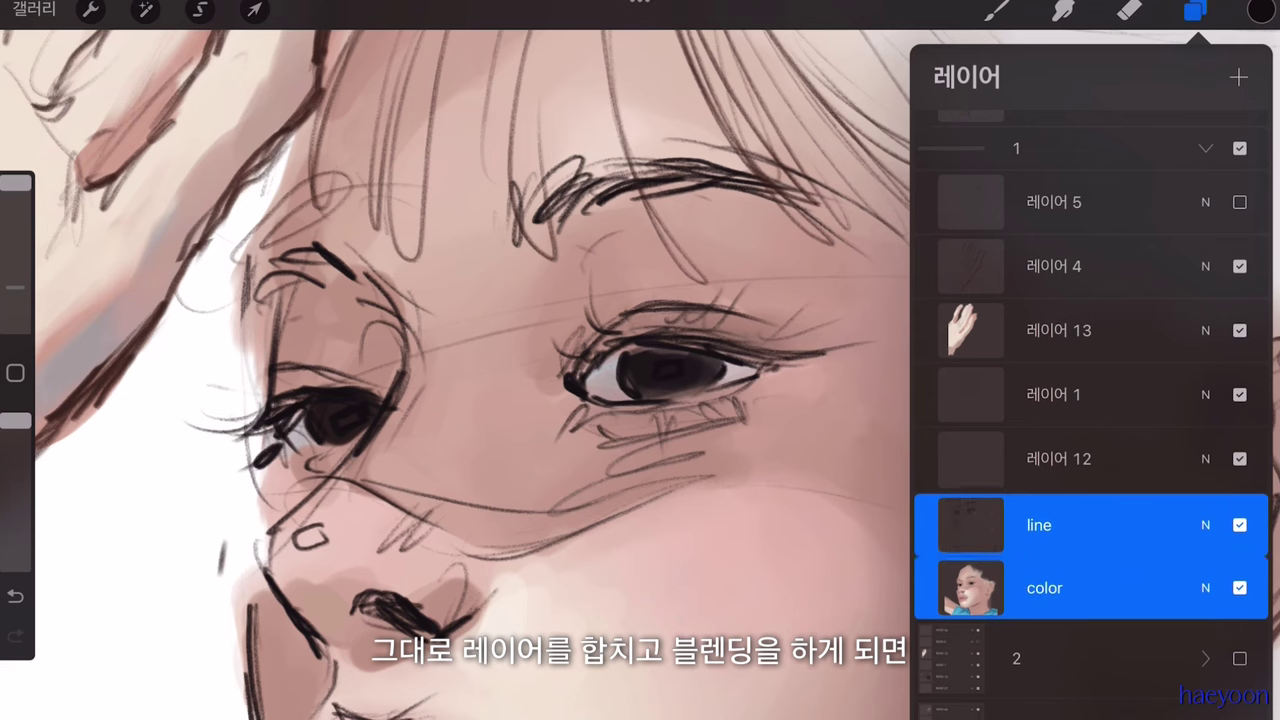
click(1194, 10)
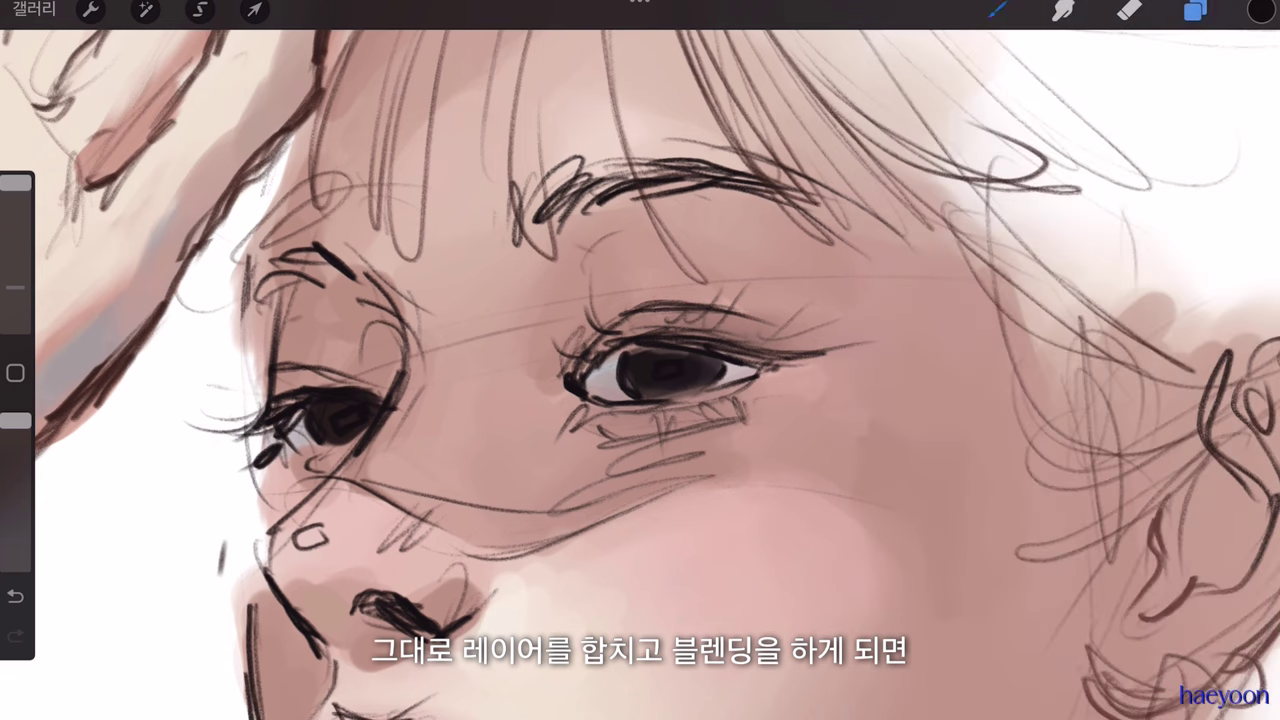
click(1062, 10)
mouse_move(690, 335)
mouse_down()
mouse_move(729, 337)
mouse_move(714, 360)
mouse_move(651, 366)
mouse_move(632, 422)
mouse_move(700, 428)
mouse_move(650, 462)
mouse_move(666, 382)
mouse_move(595, 425)
mouse_up()
drag(740, 372, 815, 342)
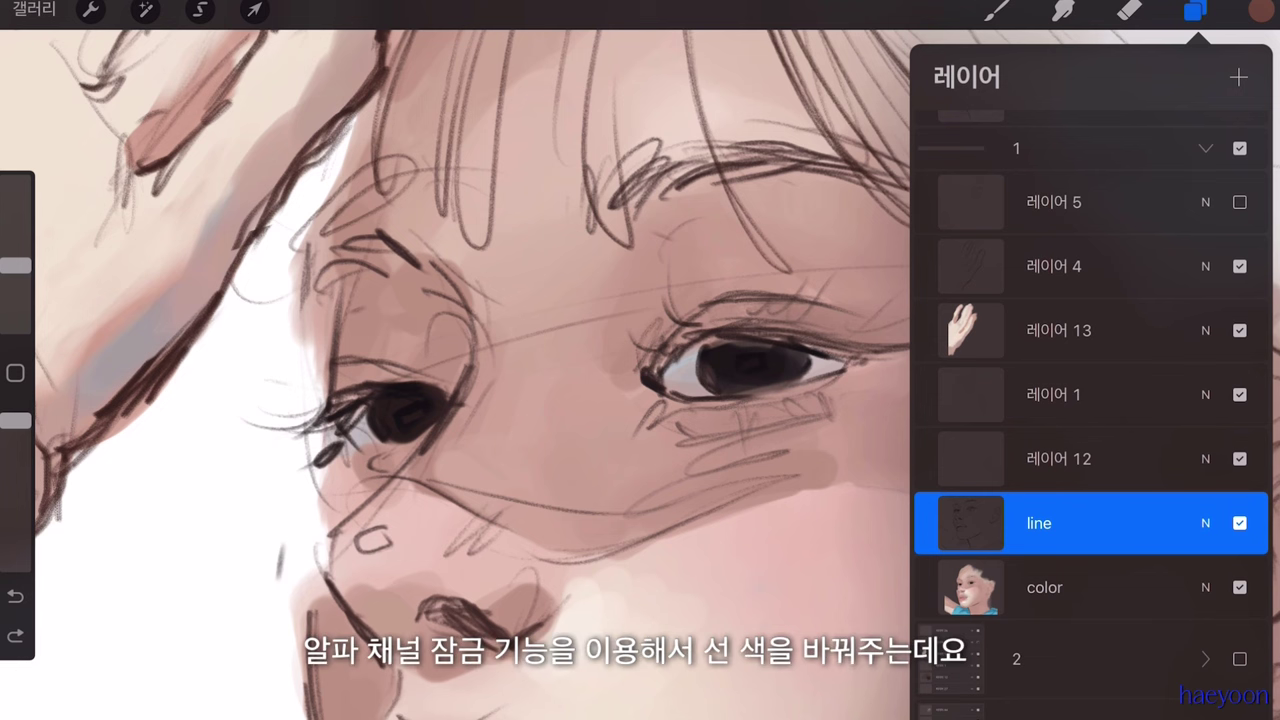
Turn on Alpha Lock for the line layer and return to painting.
drag(1040, 523, 1160, 523)
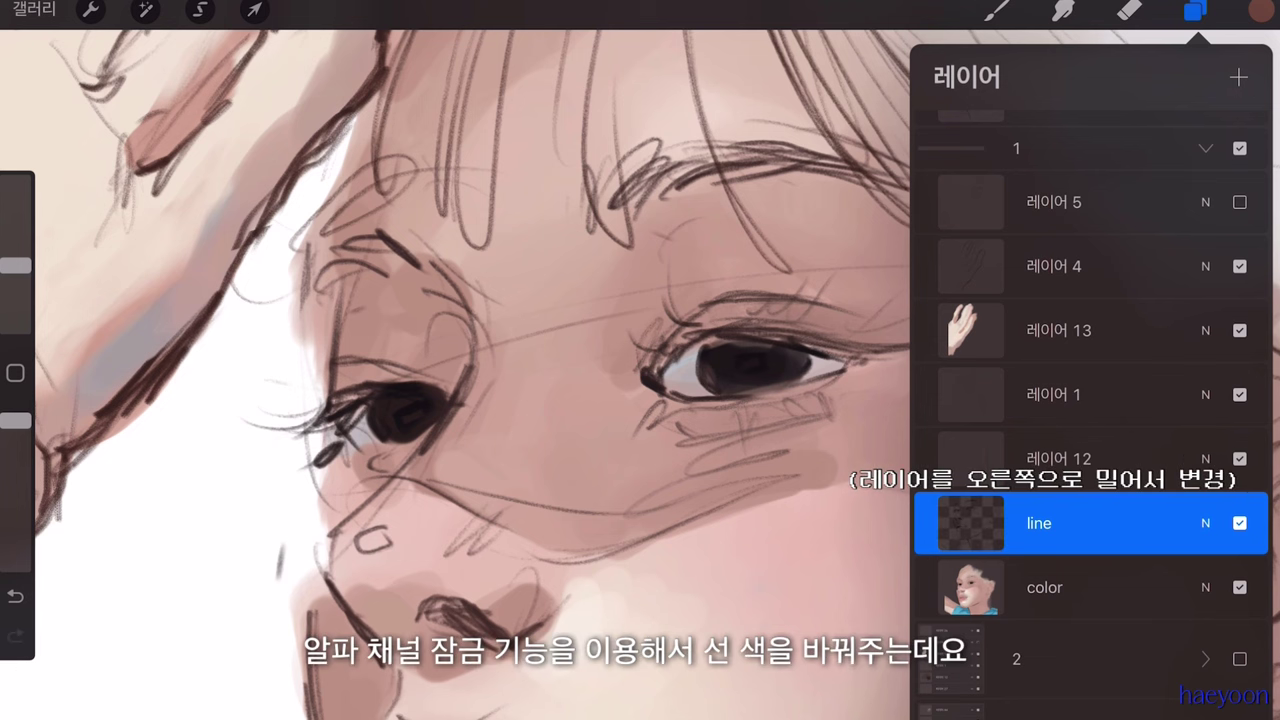
click(1129, 10)
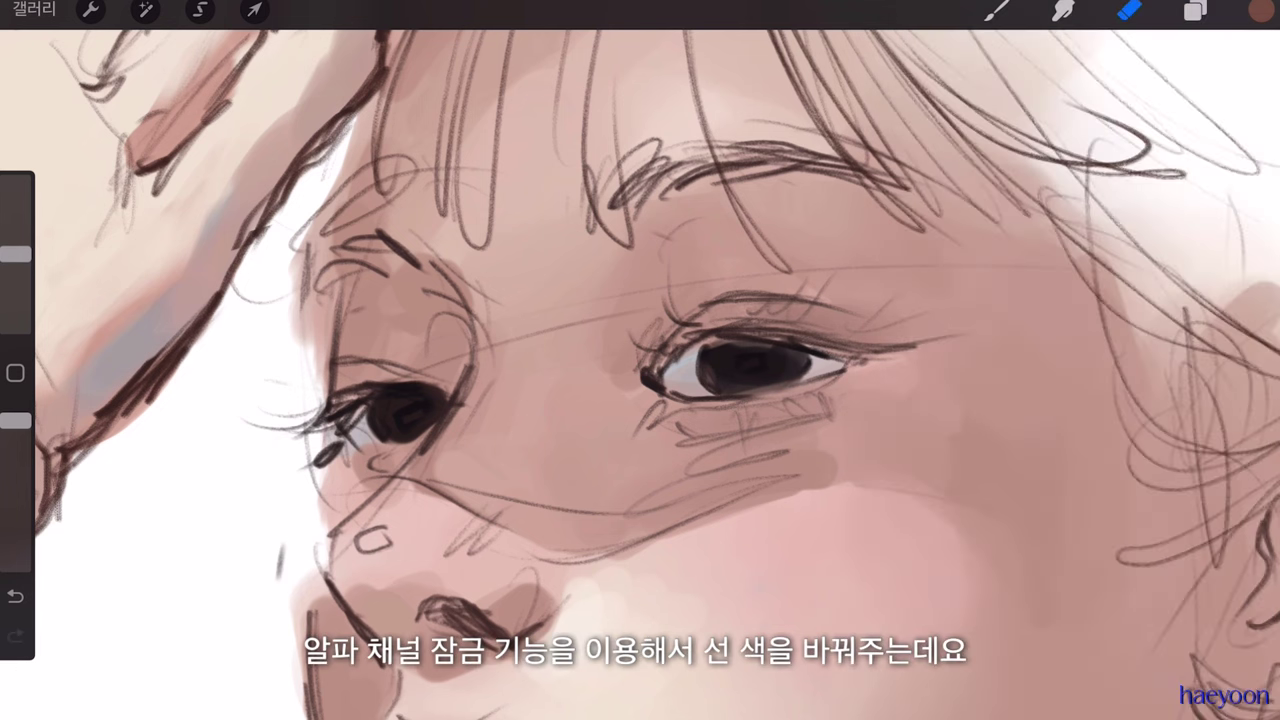
click(996, 10)
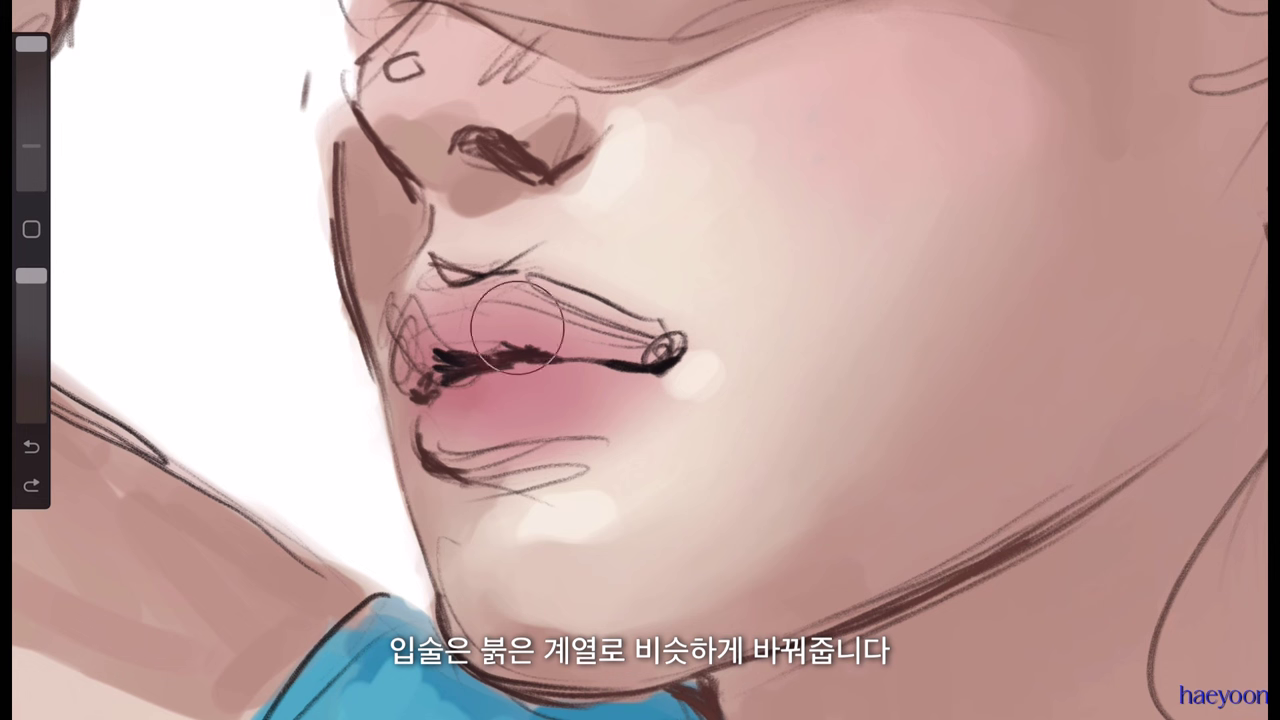
Brush soft red-pink over the lip lines on the alpha-locked line layer.
mouse_move(498, 313)
mouse_down()
mouse_move(586, 294)
mouse_move(666, 357)
mouse_move(677, 349)
mouse_move(640, 390)
mouse_up()
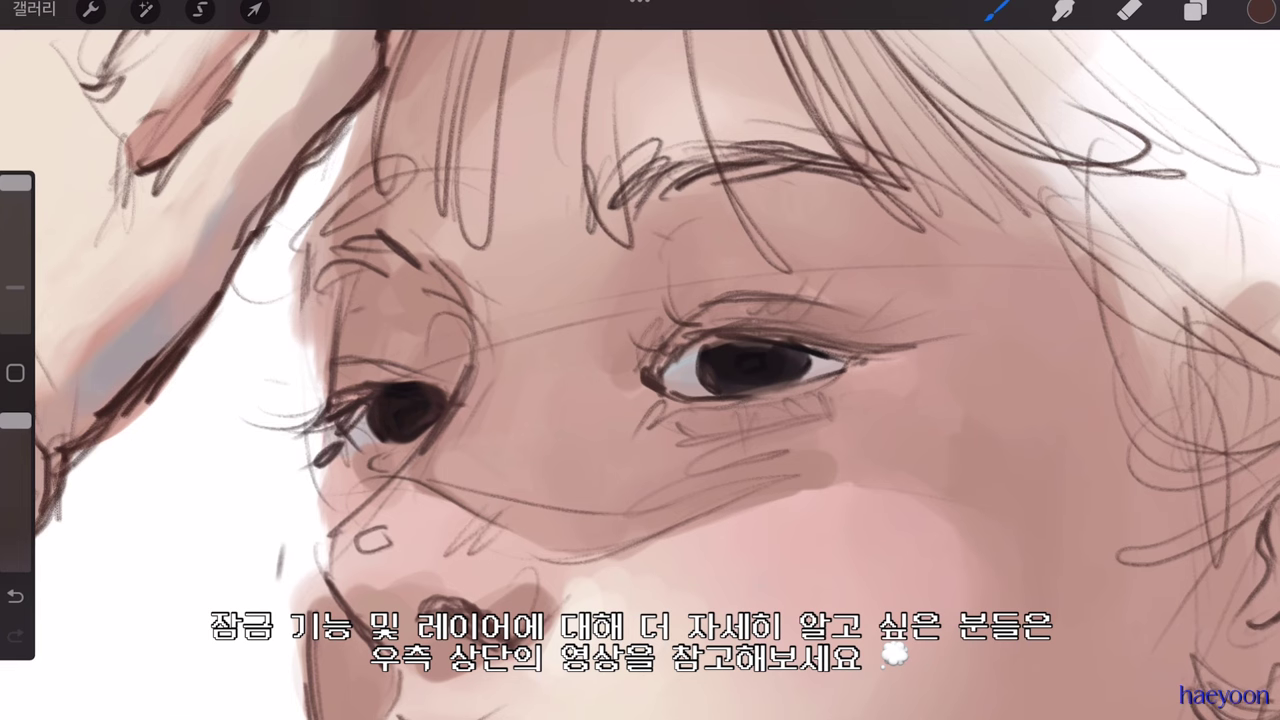
Merge the line layer into the color layer, then smudge the lines into the skin under the right eye.
click(1195, 10)
drag(1090, 523, 1090, 587)
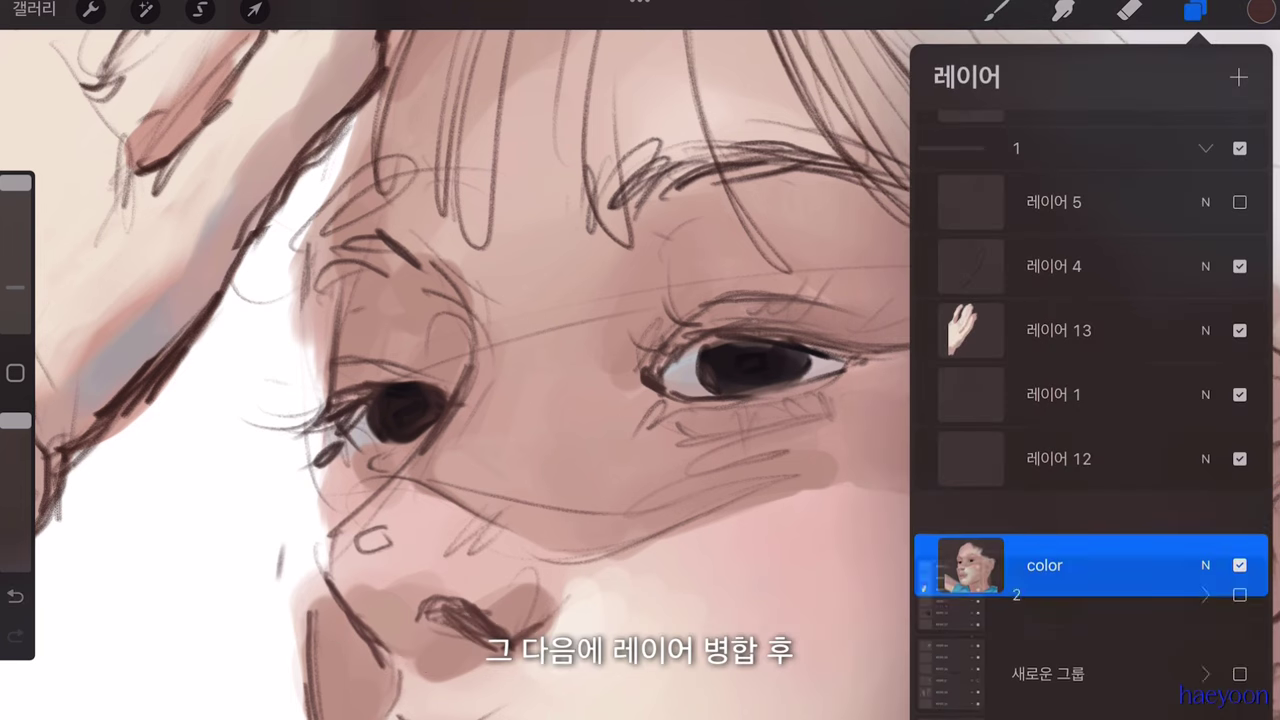
click(1195, 10)
click(1062, 10)
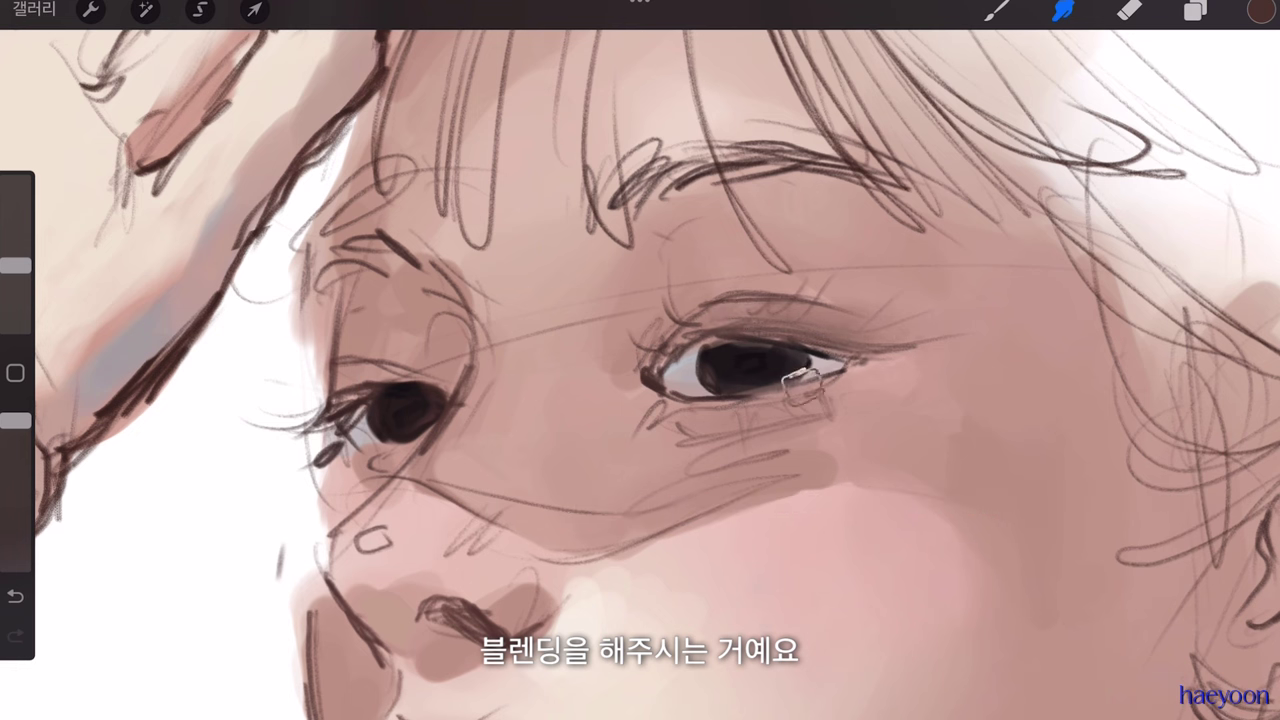
mouse_move(676, 390)
mouse_down()
mouse_move(673, 431)
mouse_move(679, 411)
mouse_move(750, 426)
mouse_move(656, 492)
mouse_move(791, 452)
mouse_move(645, 490)
mouse_move(812, 468)
mouse_move(727, 490)
mouse_move(755, 440)
mouse_move(580, 542)
mouse_move(603, 483)
mouse_move(812, 505)
mouse_move(675, 542)
mouse_move(766, 500)
mouse_move(757, 514)
mouse_move(827, 505)
mouse_move(837, 449)
mouse_move(886, 509)
mouse_move(721, 521)
mouse_move(793, 542)
mouse_move(649, 547)
mouse_move(666, 505)
mouse_move(748, 454)
mouse_up()
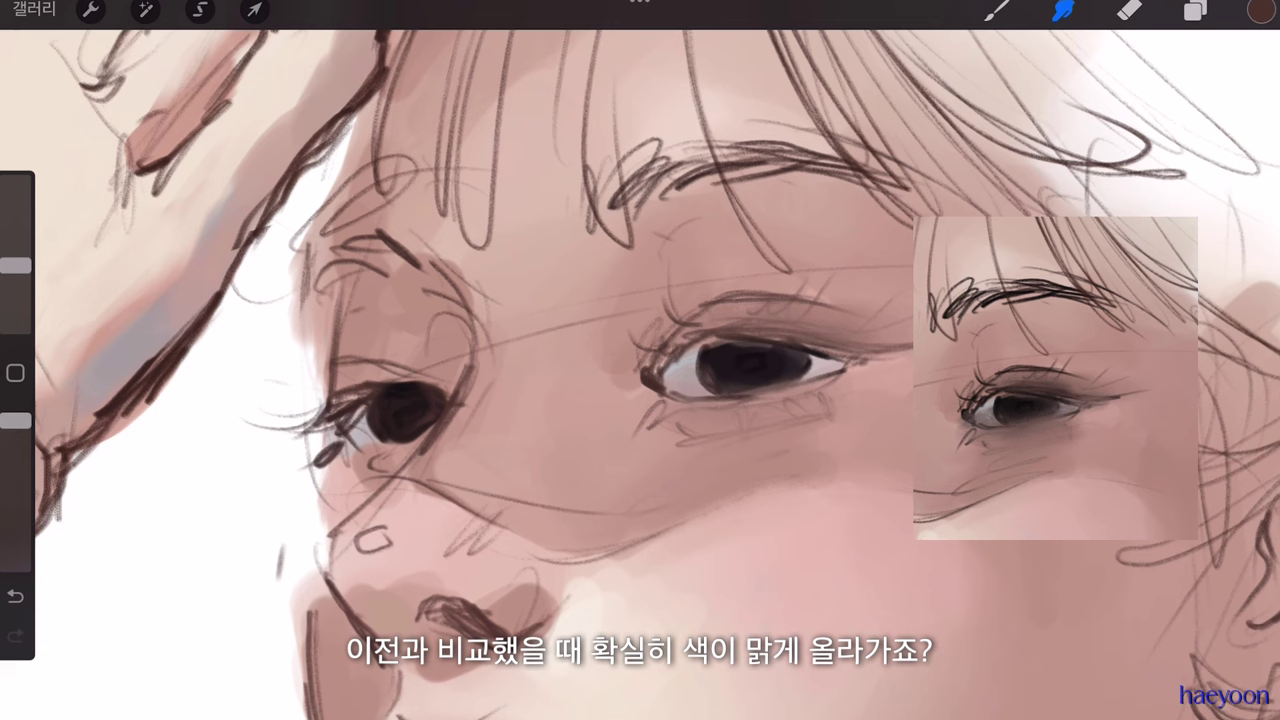